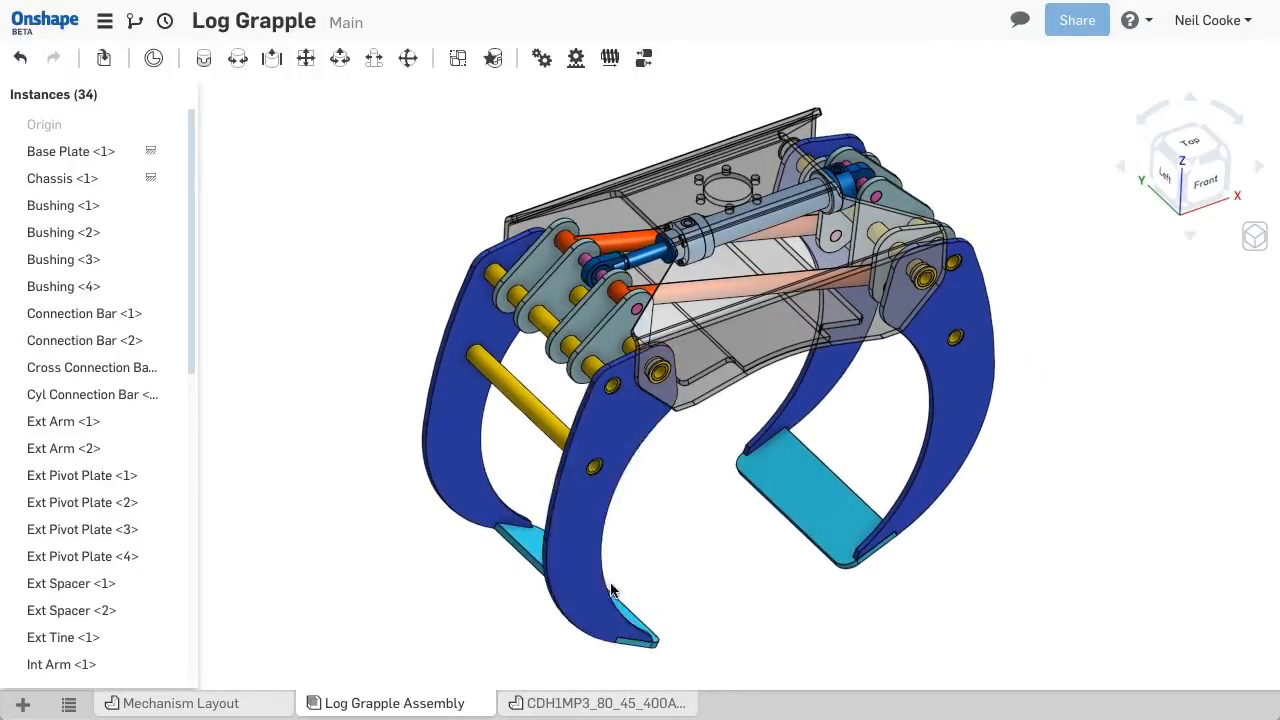
Step: Open the existing CDH1MP3_80_45_400A... hydraulic cylinder Part Studio and delete it from the document
left_click(608, 703)
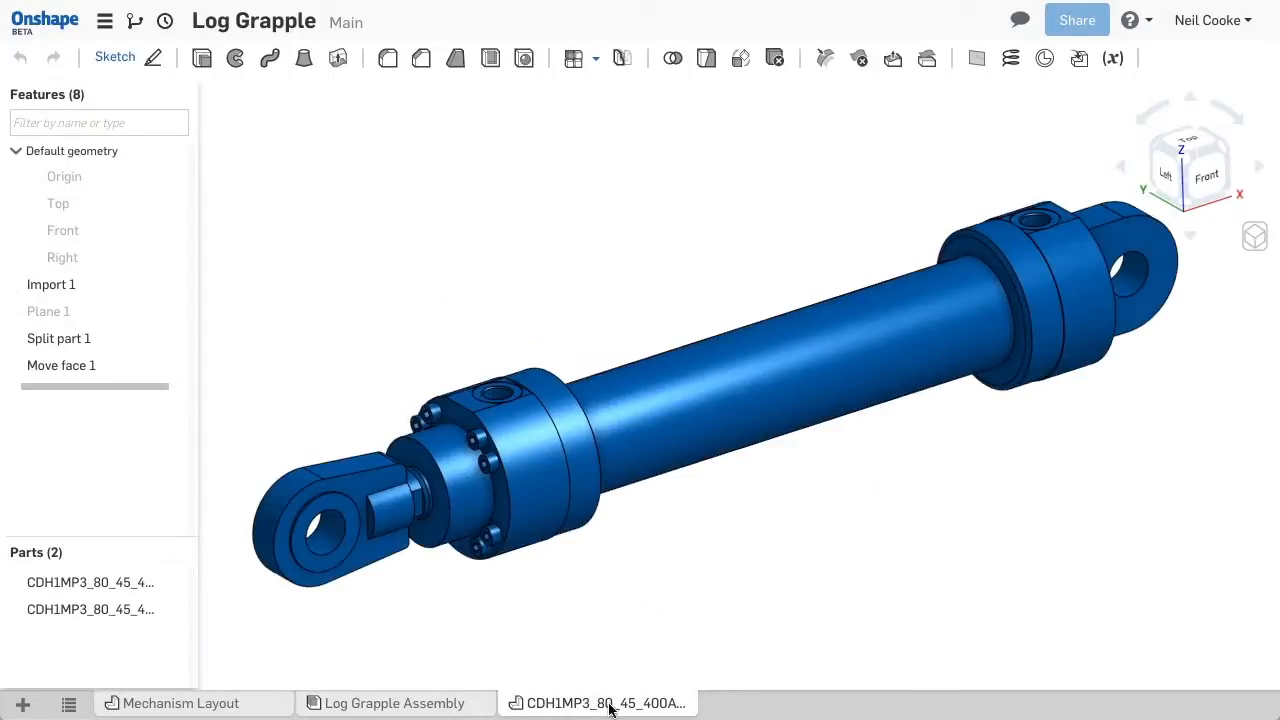
mouse_move(715, 520)
right_mouse_down()
mouse_move(714, 509)
mouse_move(774, 514)
mouse_move(720, 506)
mouse_move(708, 519)
right_mouse_up()
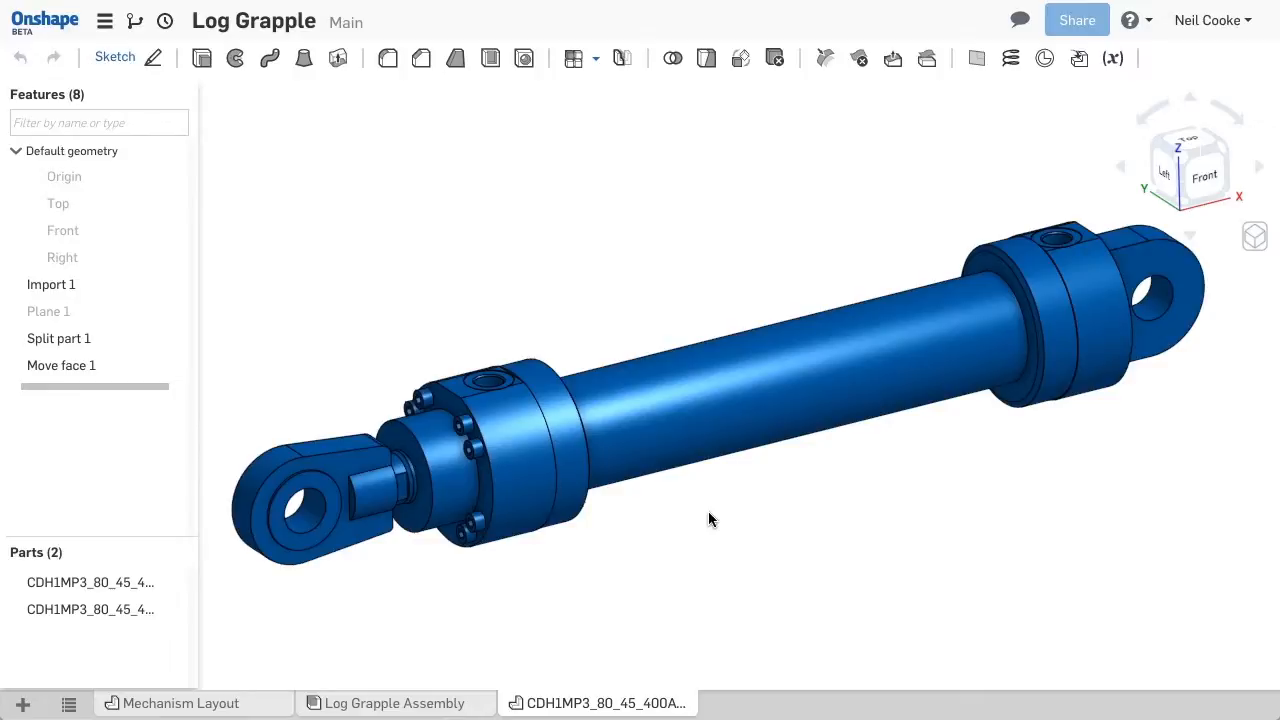
right_click(605, 704)
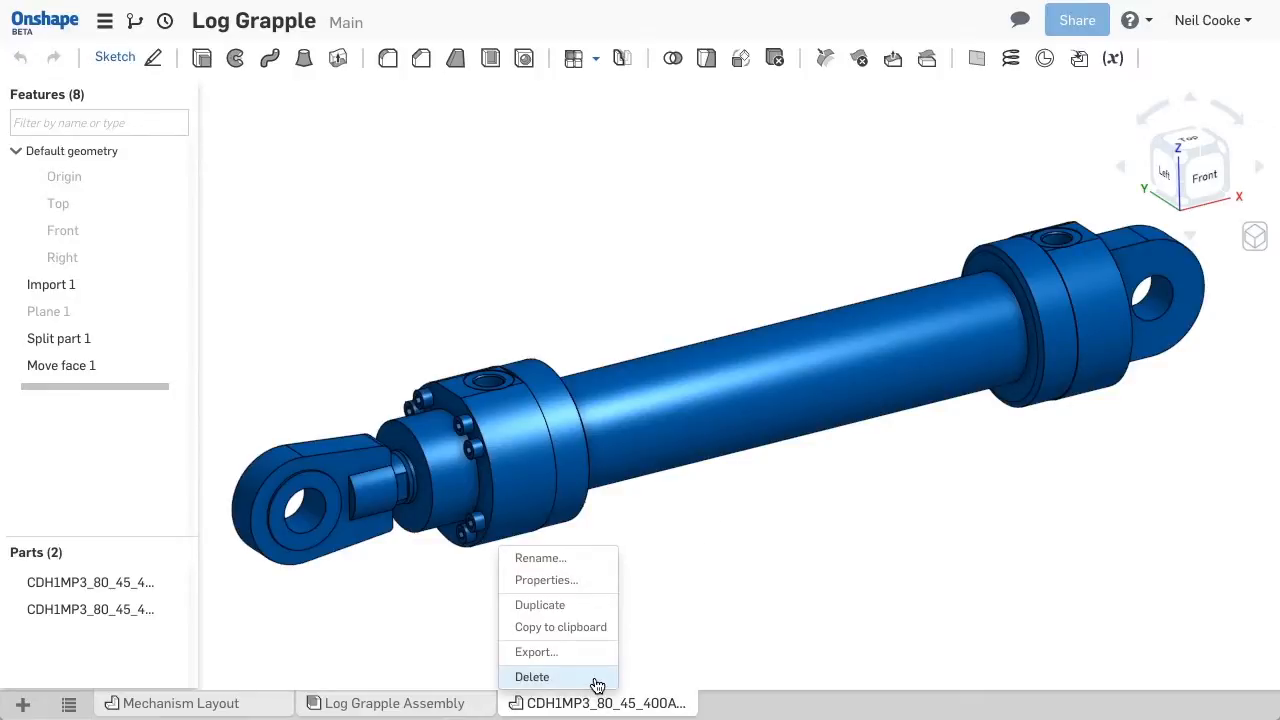
left_click(597, 685)
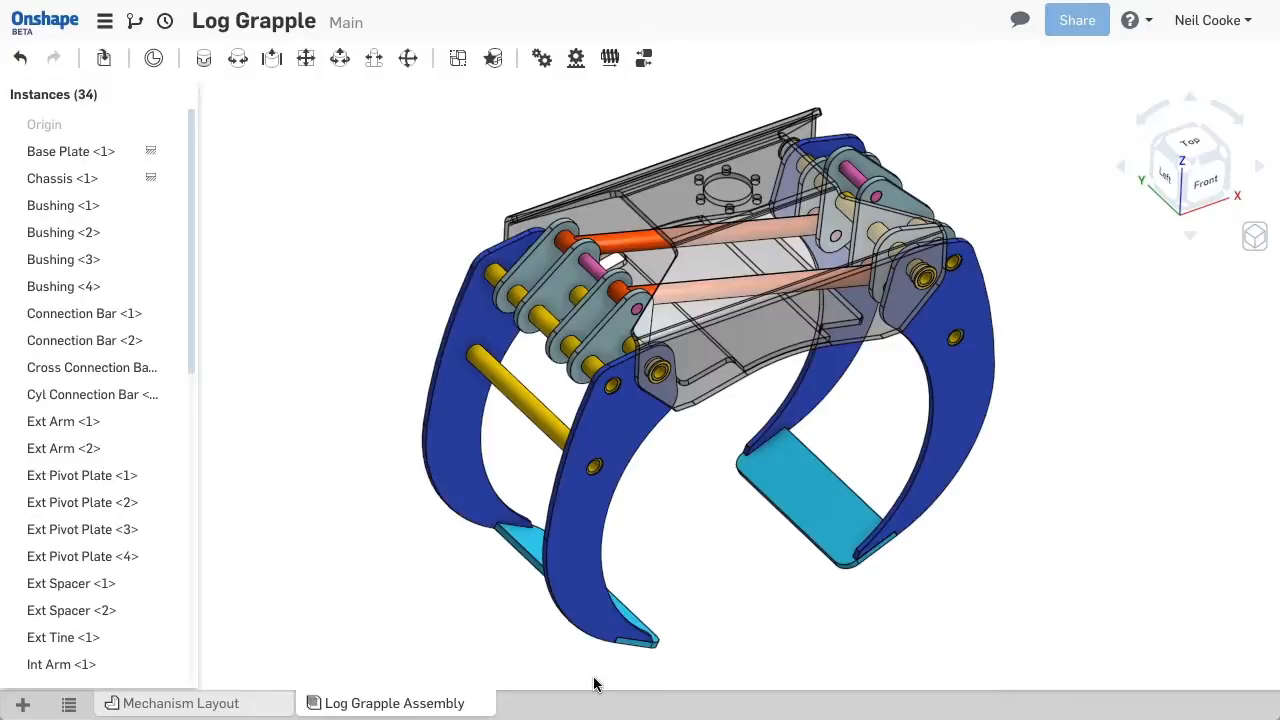
Step: Import CDH1MP3_80_45_400A3X_B11CNUMW_RAL5015_K0_VAll_Emm.step from the Desktop with both processing options off, and clear the import notification
left_click(28, 704)
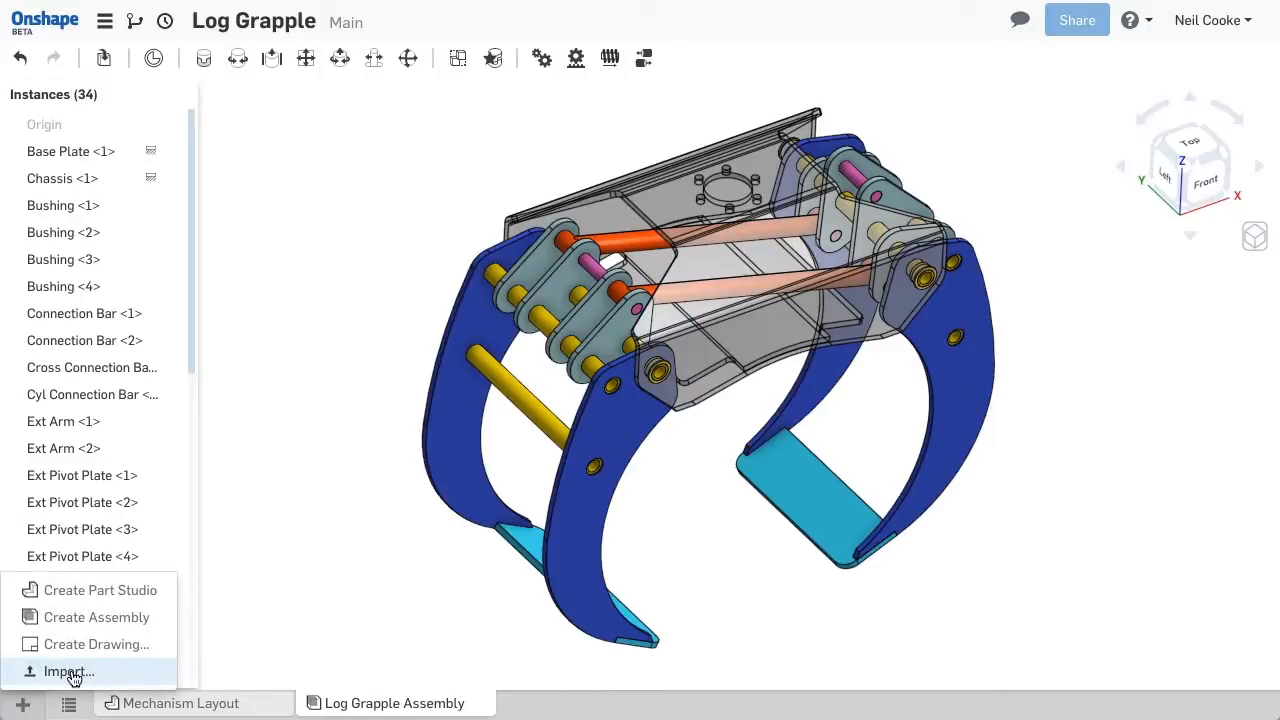
left_click(70, 672)
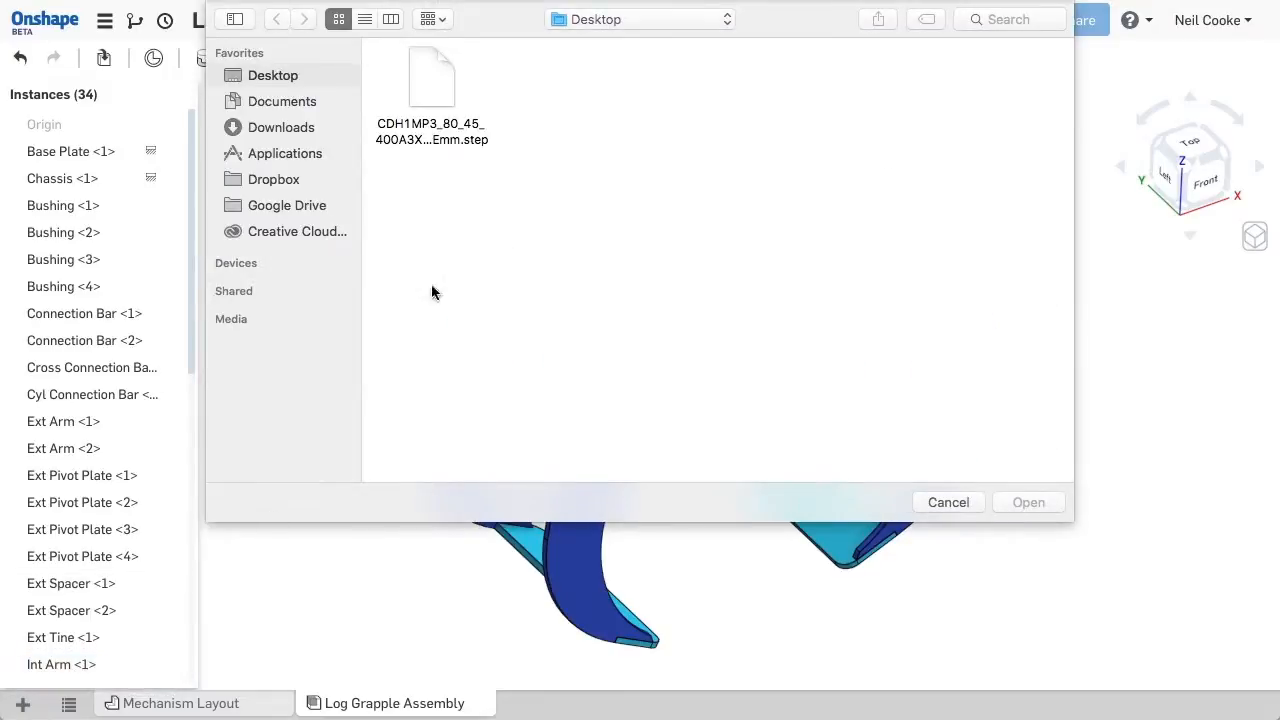
left_click(449, 104)
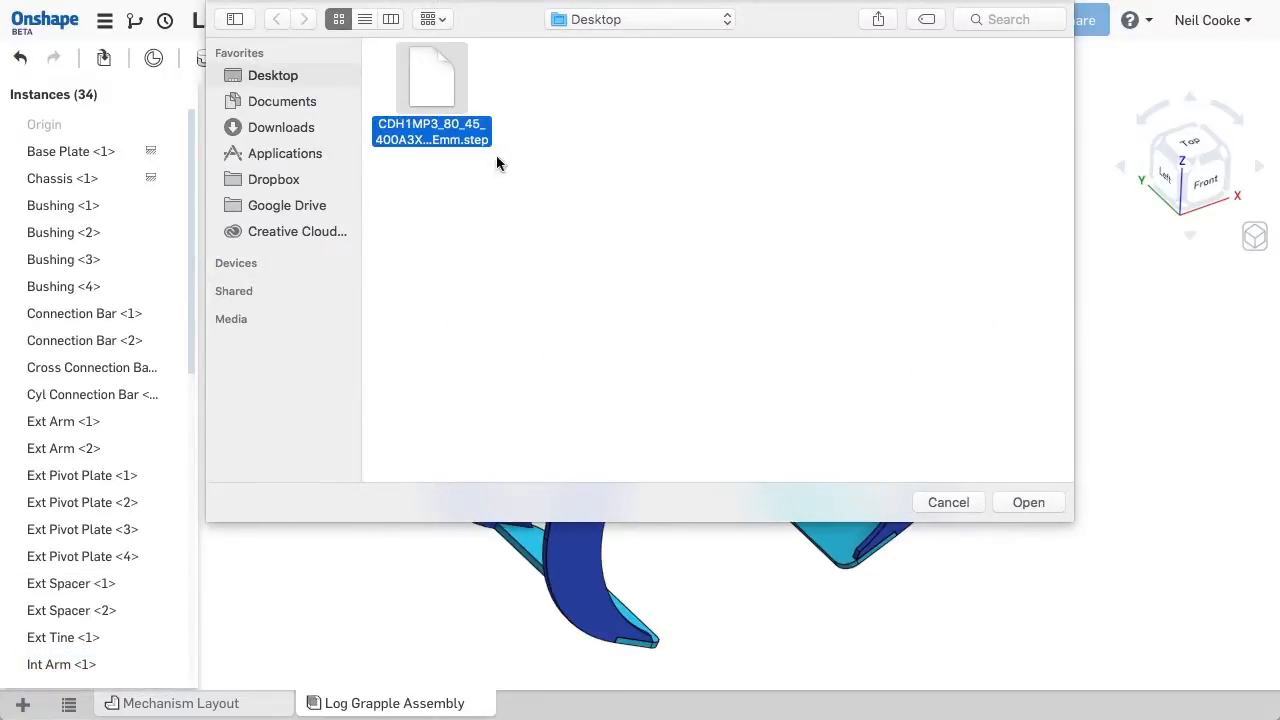
left_click(1012, 503)
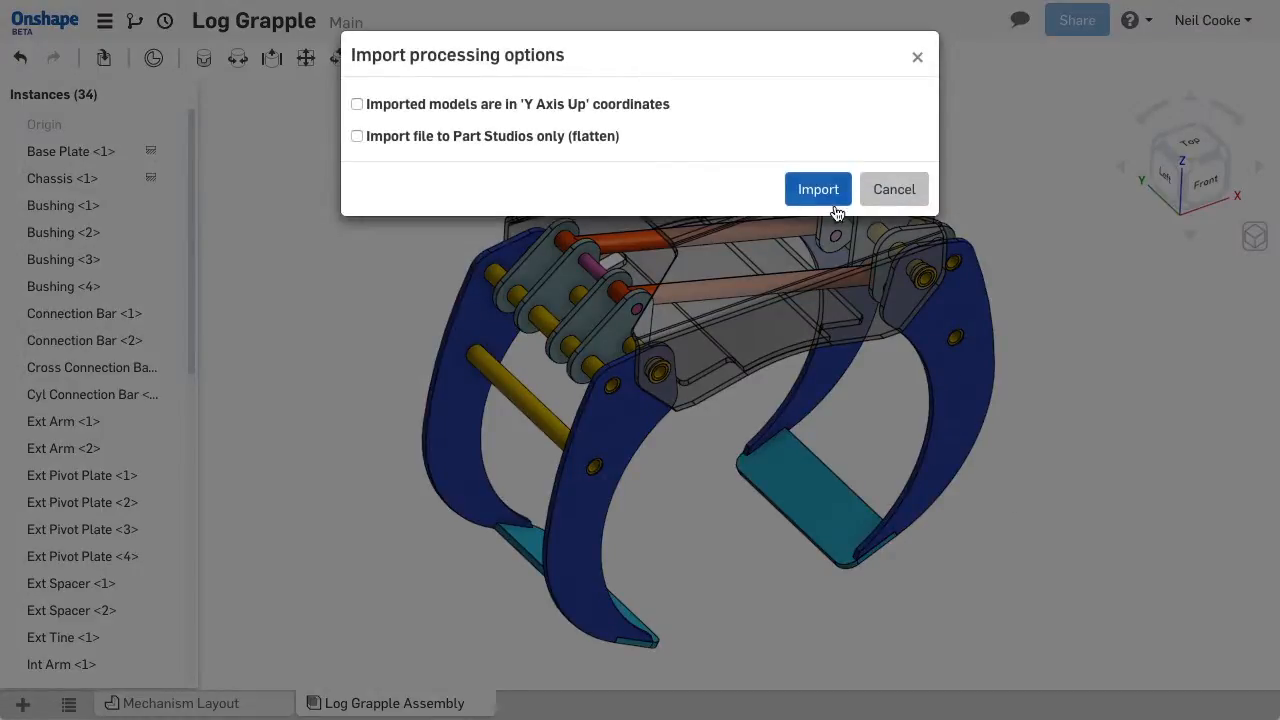
left_click(831, 198)
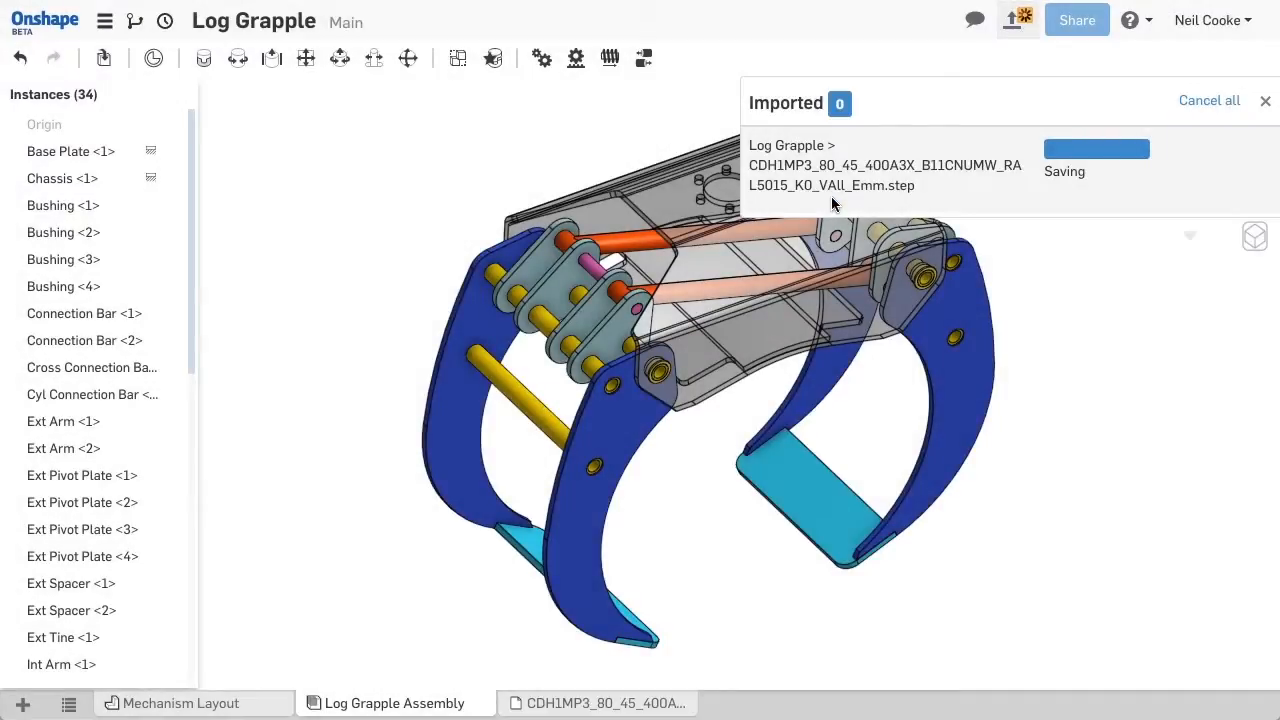
left_click(1198, 102)
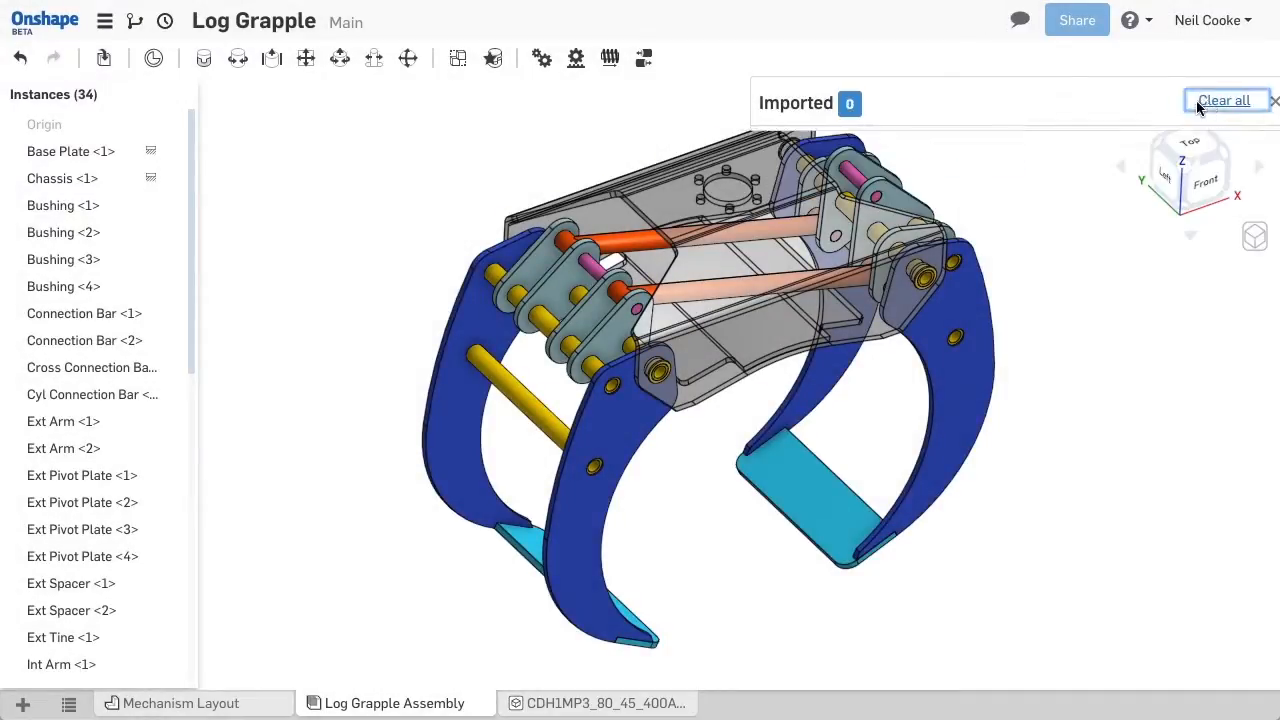
Step: Open the imported cylinder's Part Studio and delete the source STEP file entry from the document
left_click(645, 708)
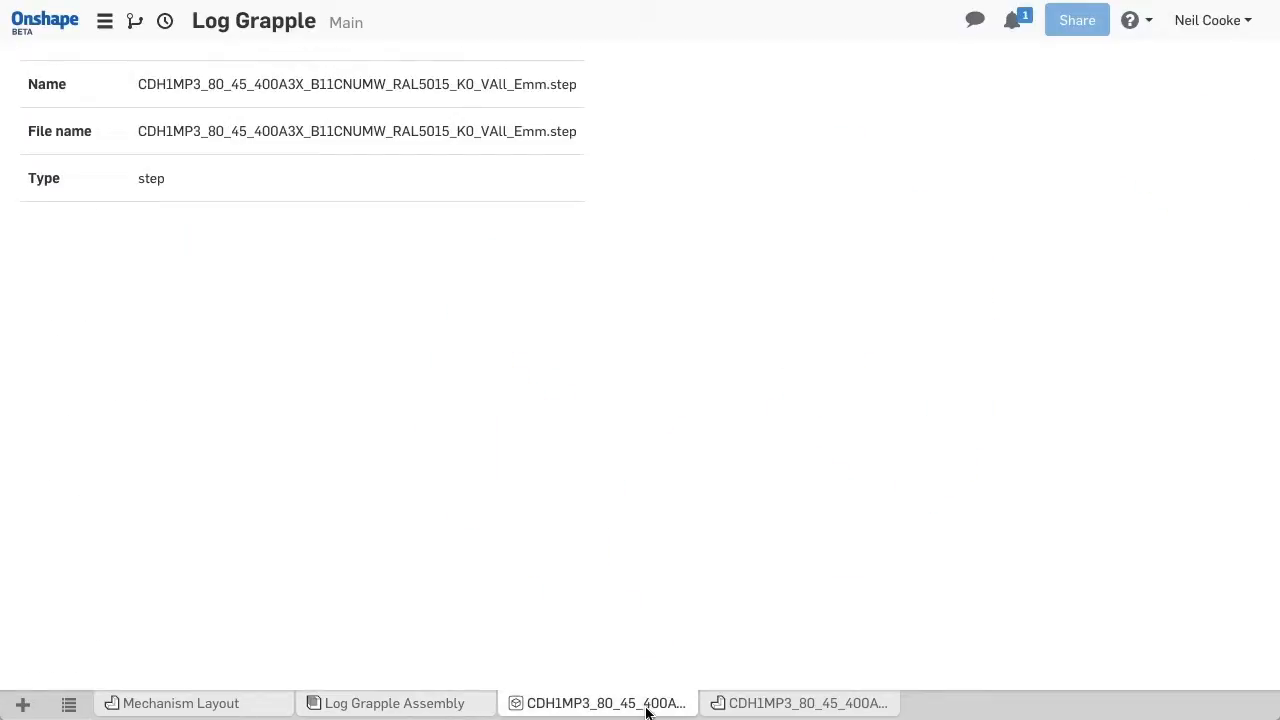
left_click(748, 708)
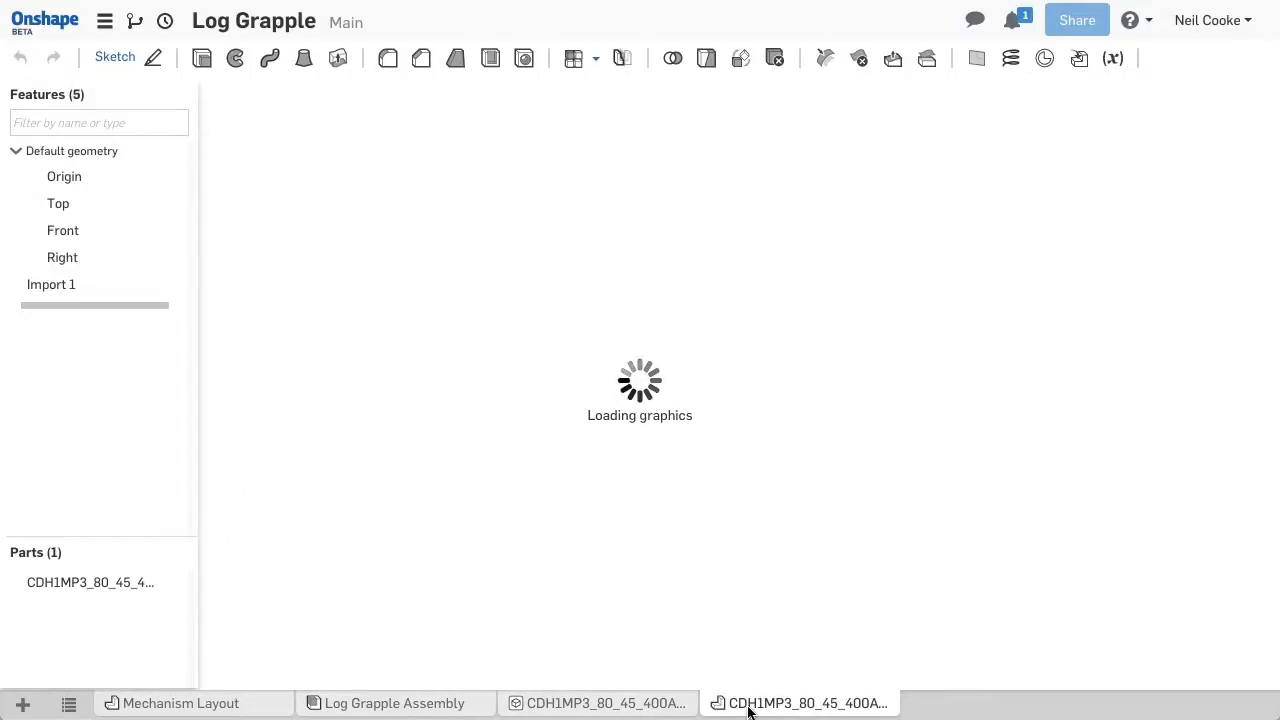
mouse_move(675, 568)
right_mouse_down()
mouse_move(651, 531)
mouse_move(666, 498)
mouse_move(729, 508)
mouse_move(757, 527)
mouse_move(742, 541)
right_mouse_up()
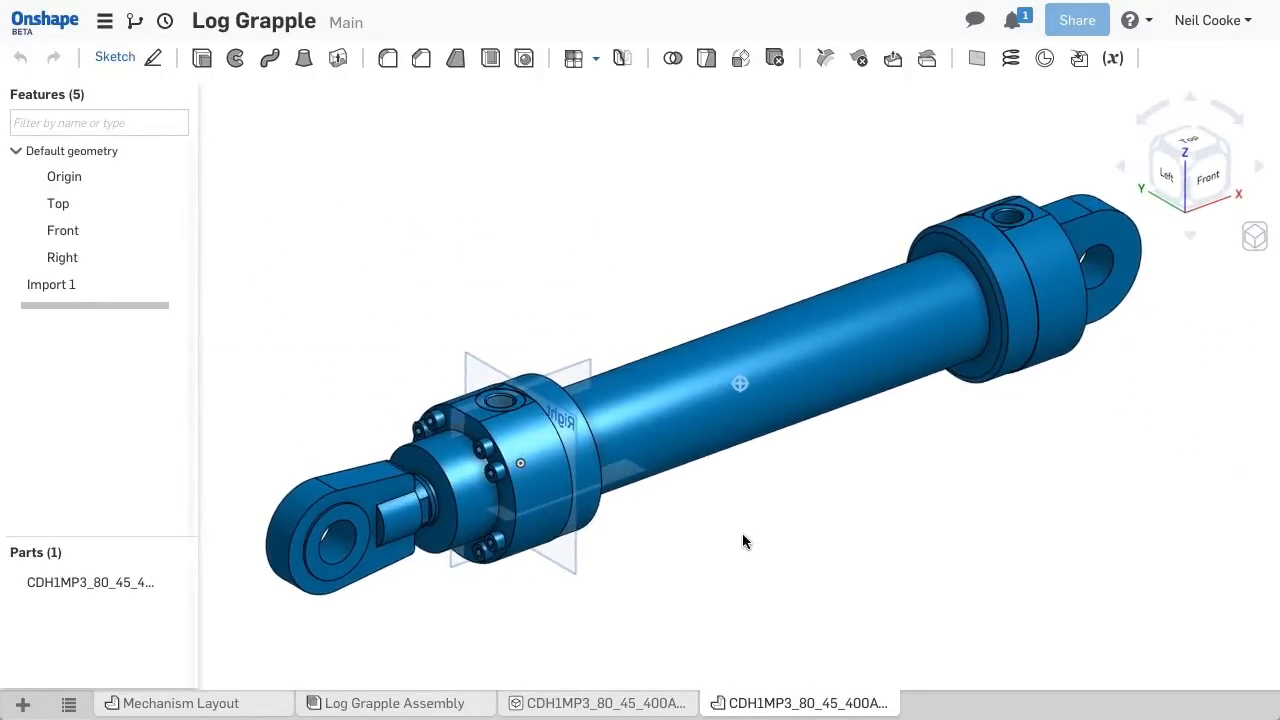
right_click(628, 703)
left_click(606, 680)
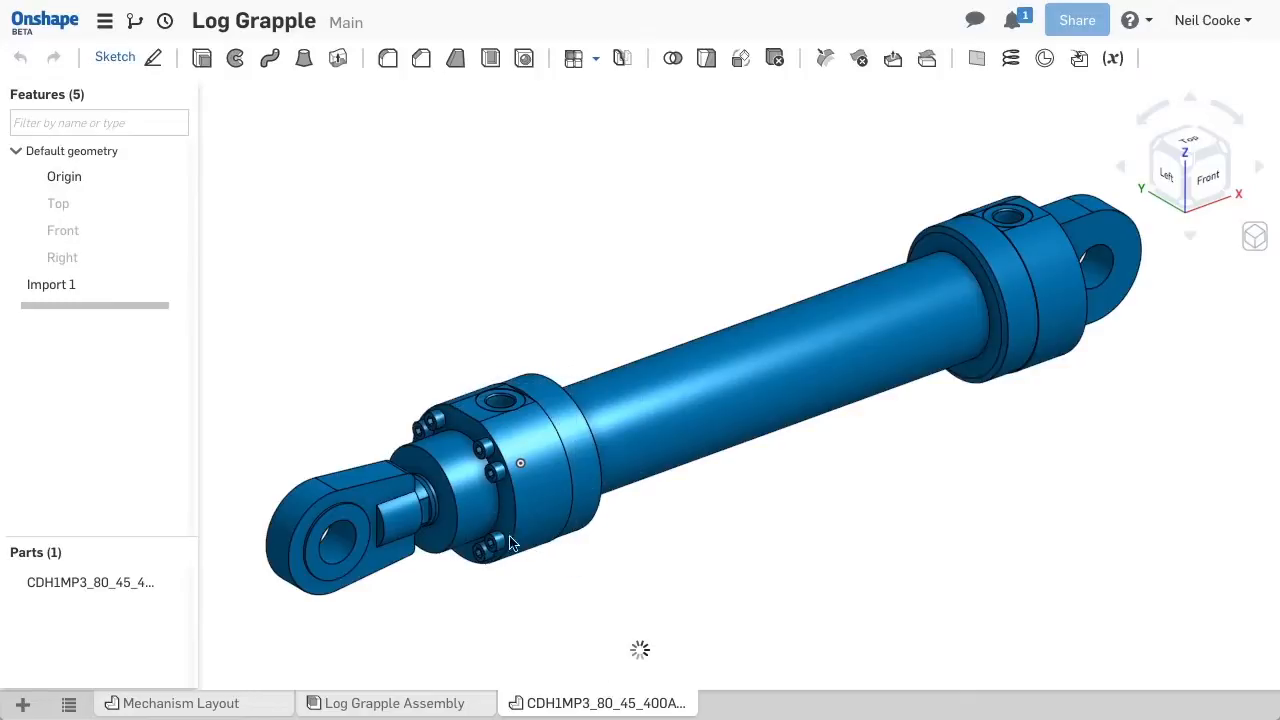
Step: Delete the faces of all socket-head bolts at both ends of the cylinder with Delete face, including fillet faces and without capping the void
scroll(445, 533, "up", 5)
scroll(447, 531, "up", 2)
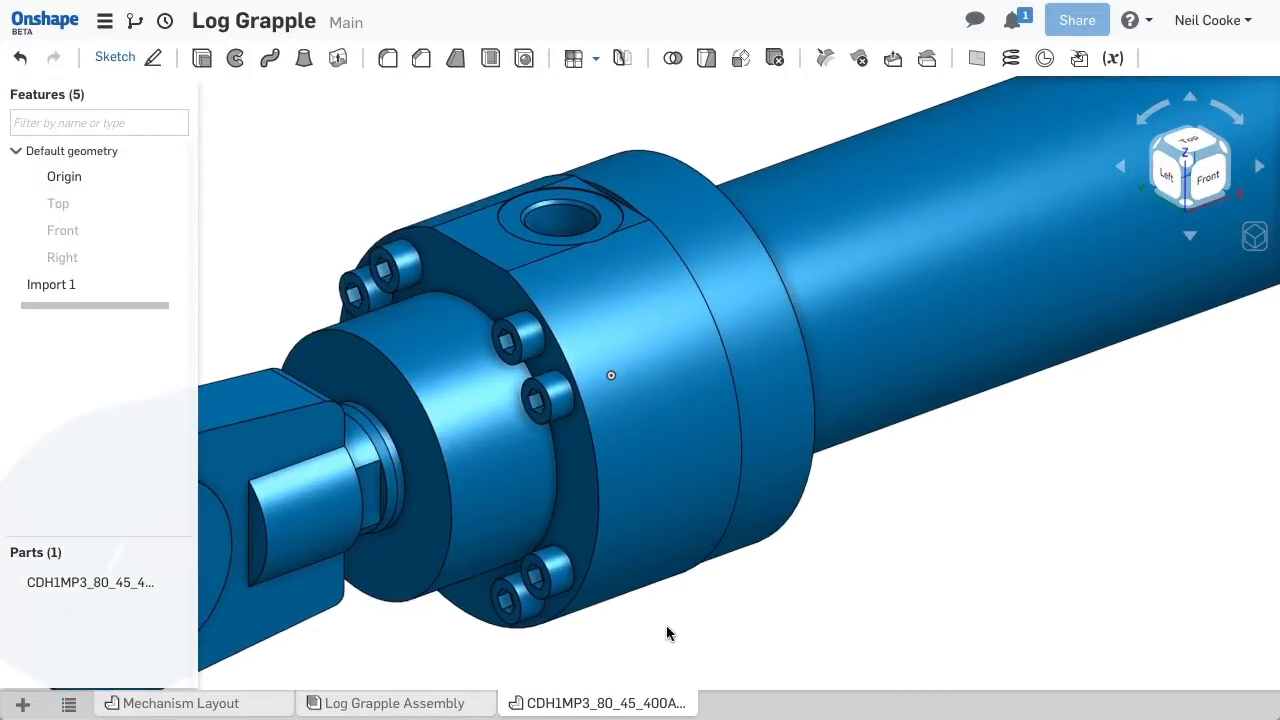
left_click(563, 417)
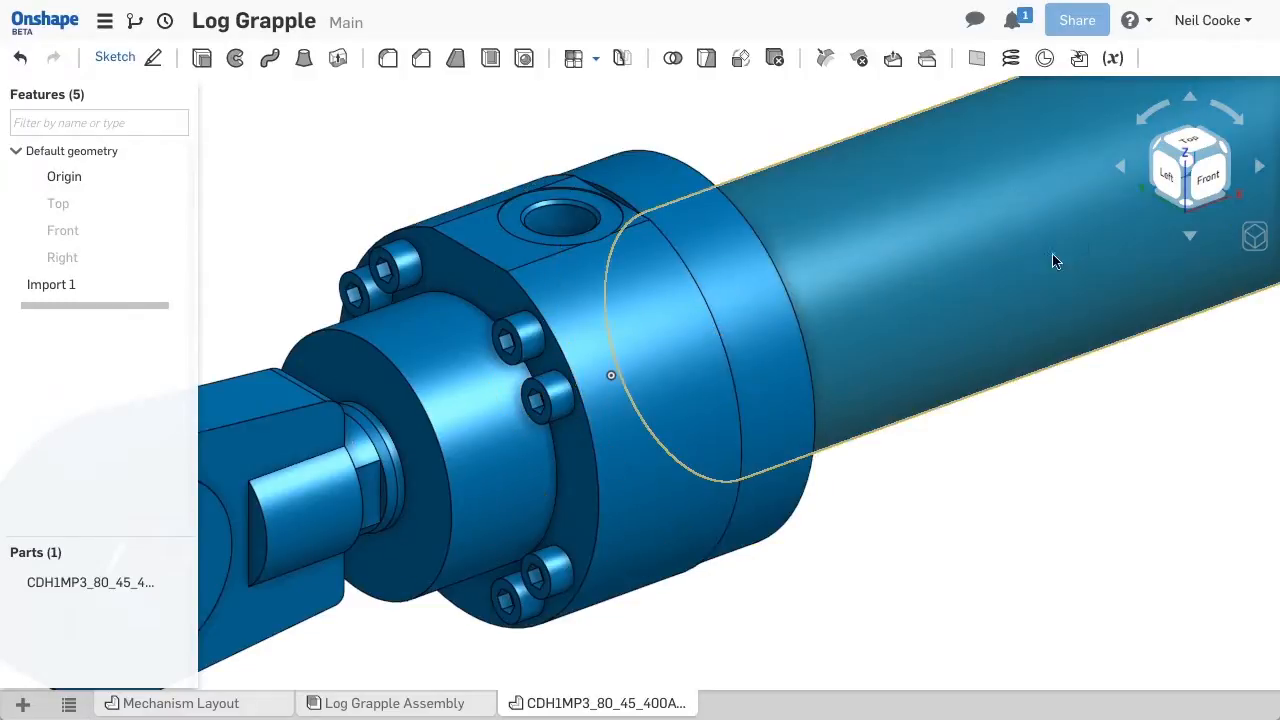
left_click(1164, 186)
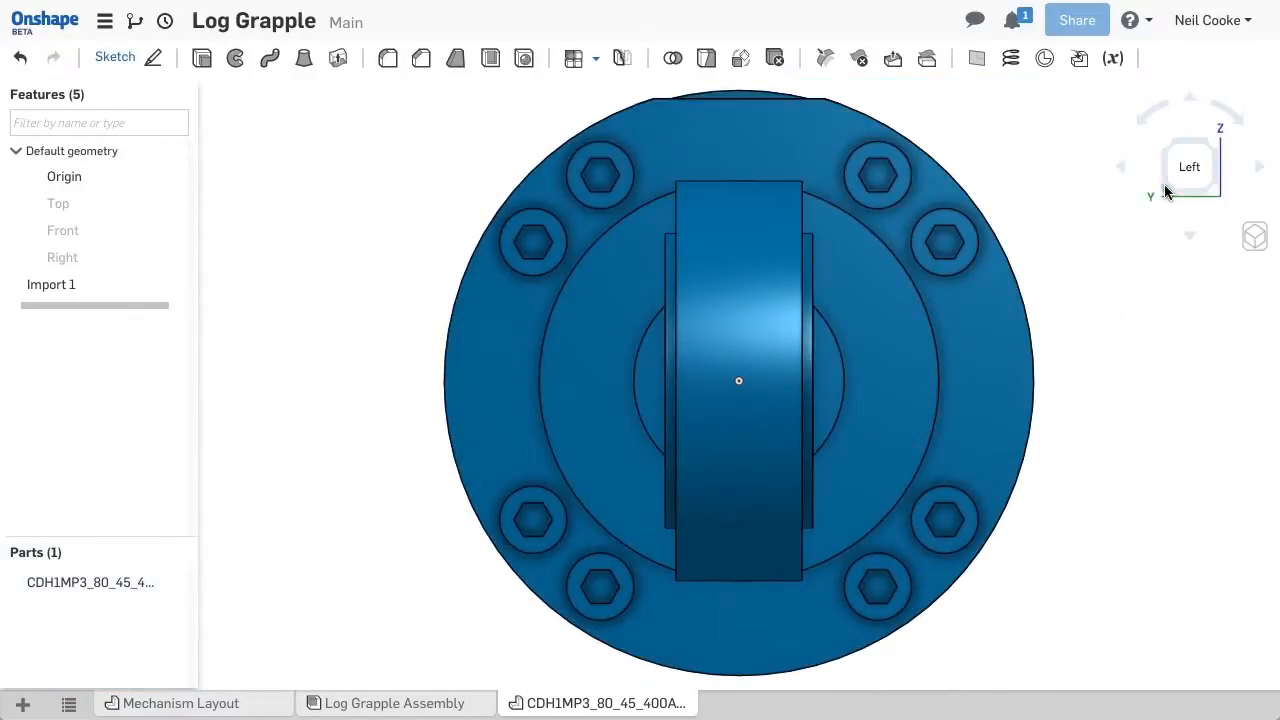
left_click_drag(483, 170, 645, 668)
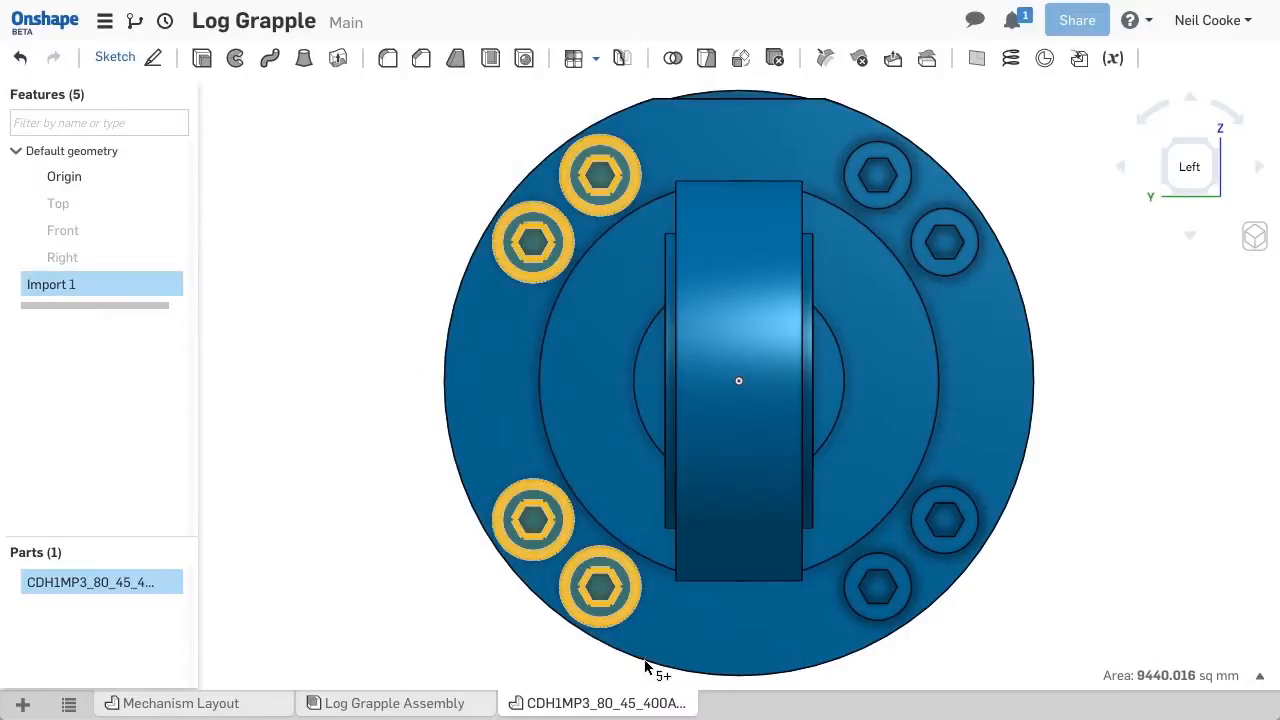
left_click_drag(830, 684, 1052, 88)
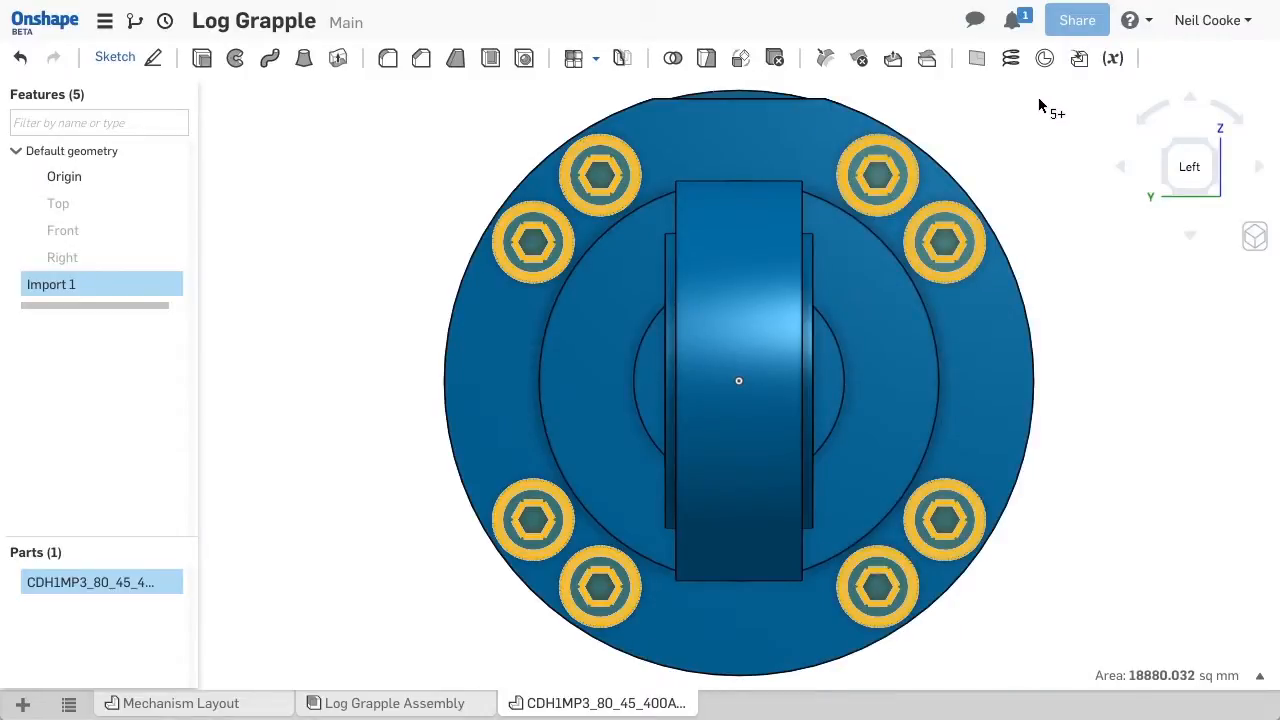
scroll(965, 245, "down", 4)
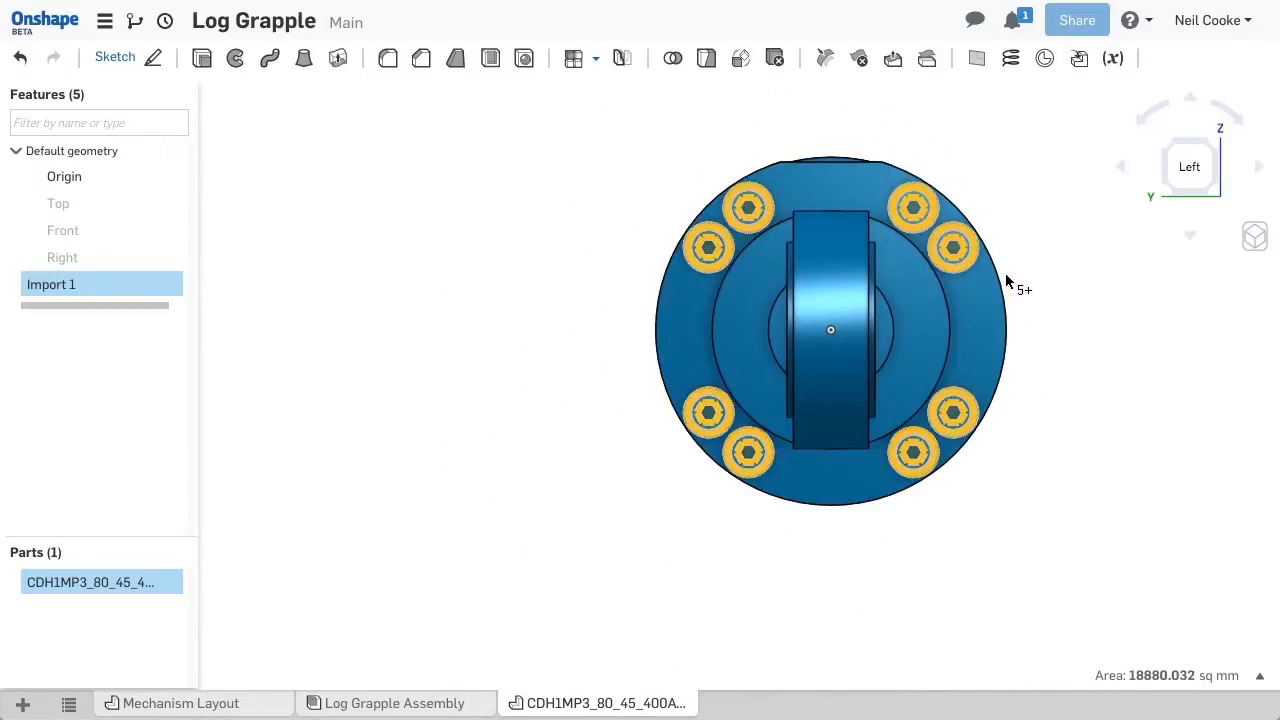
right_click_drag(1006, 275, 972, 303)
scroll(972, 303, "down", 1)
middle_click_drag(932, 306, 500, 465)
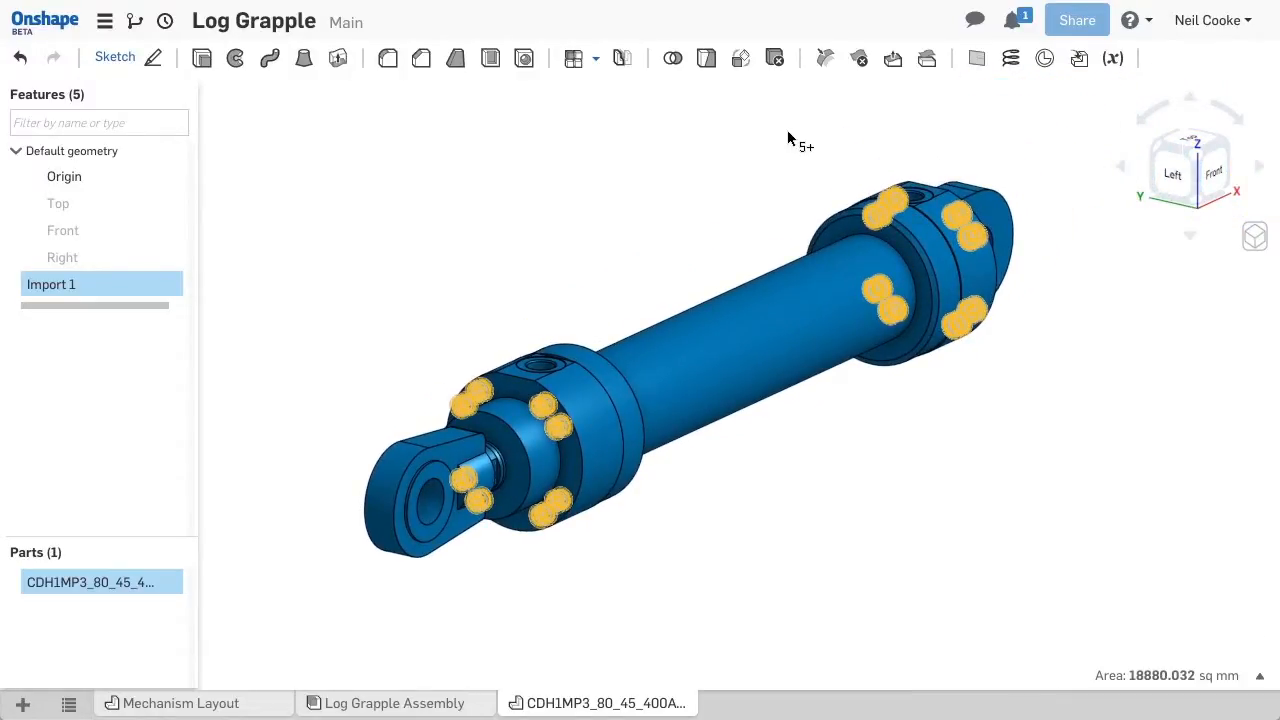
left_click(858, 62)
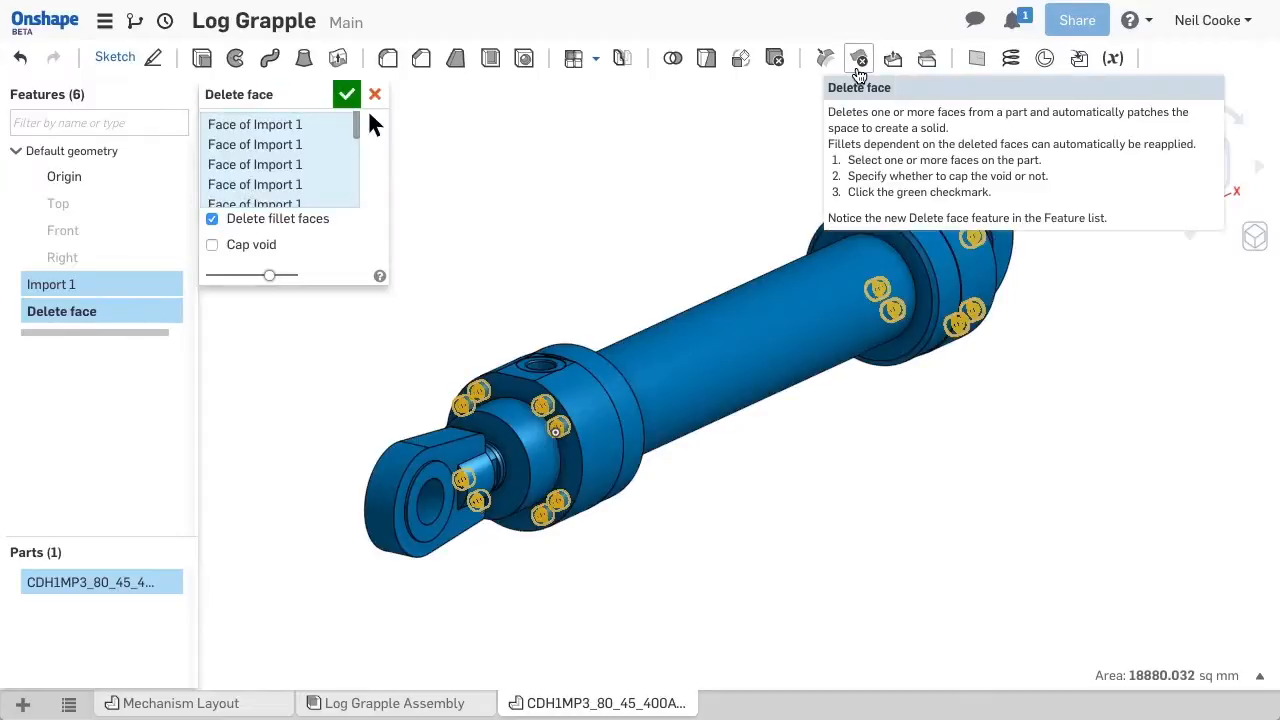
left_click(347, 96)
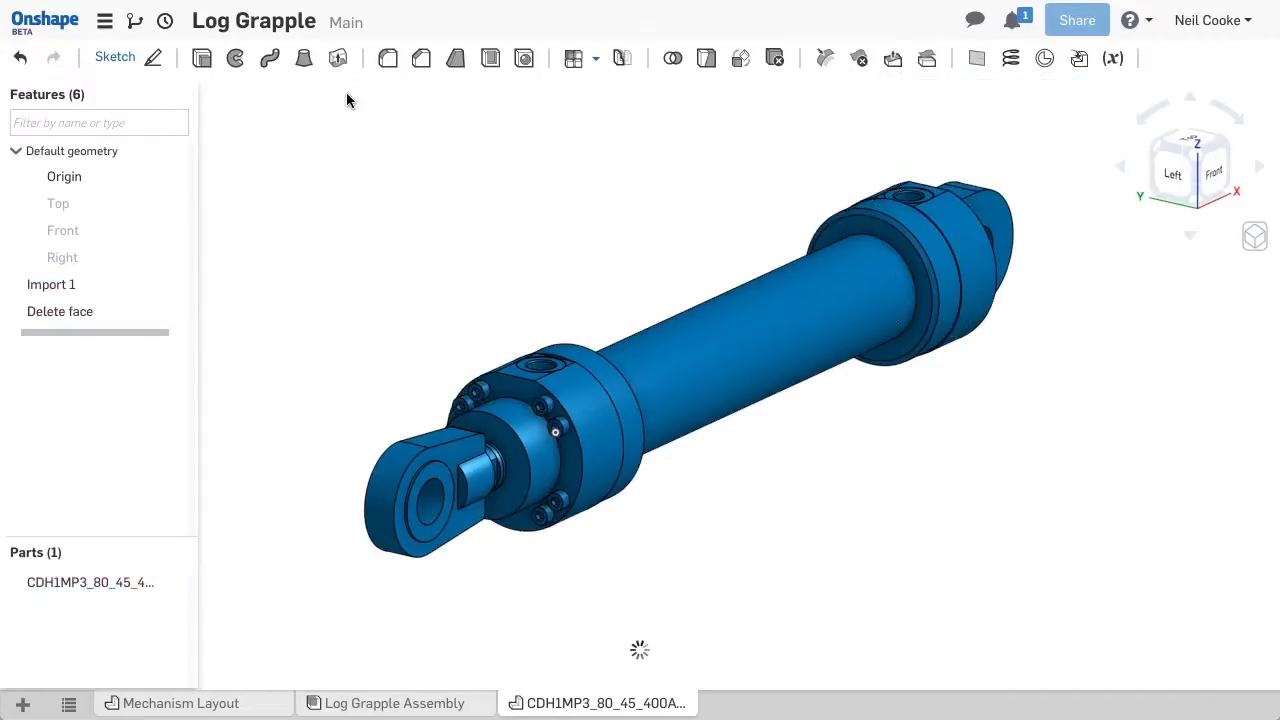
right_click(105, 315)
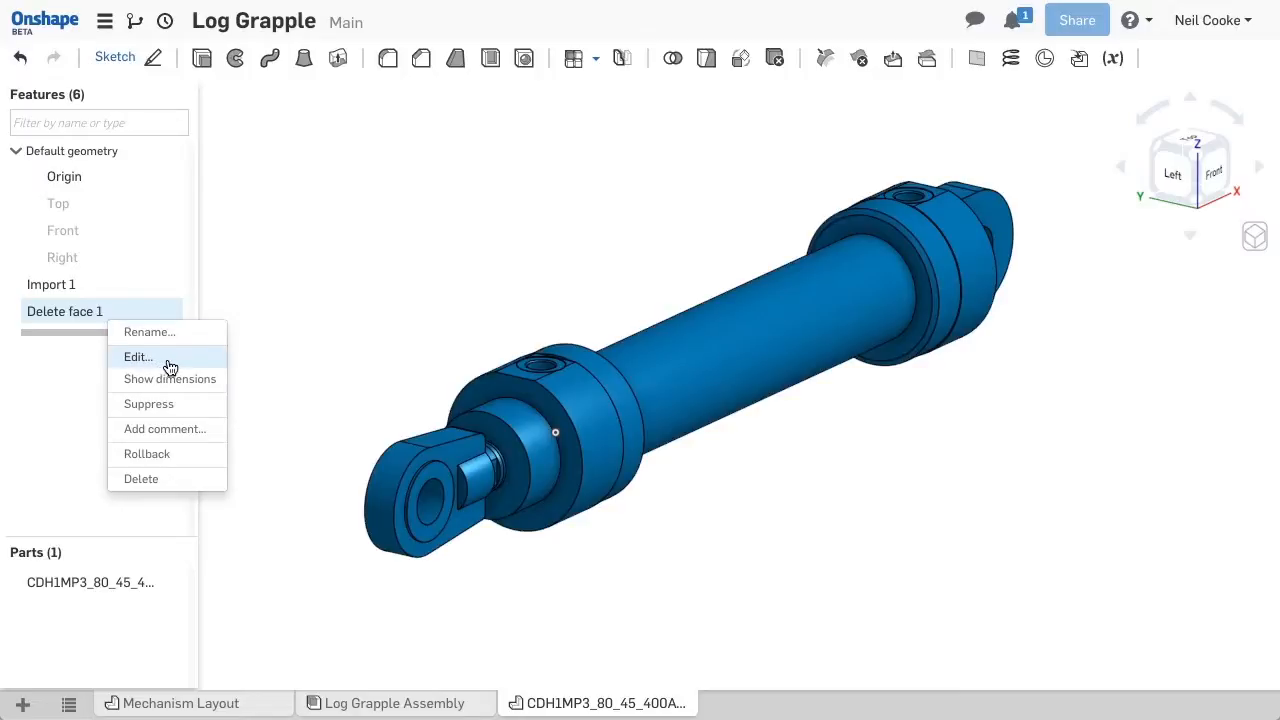
left_click(259, 368)
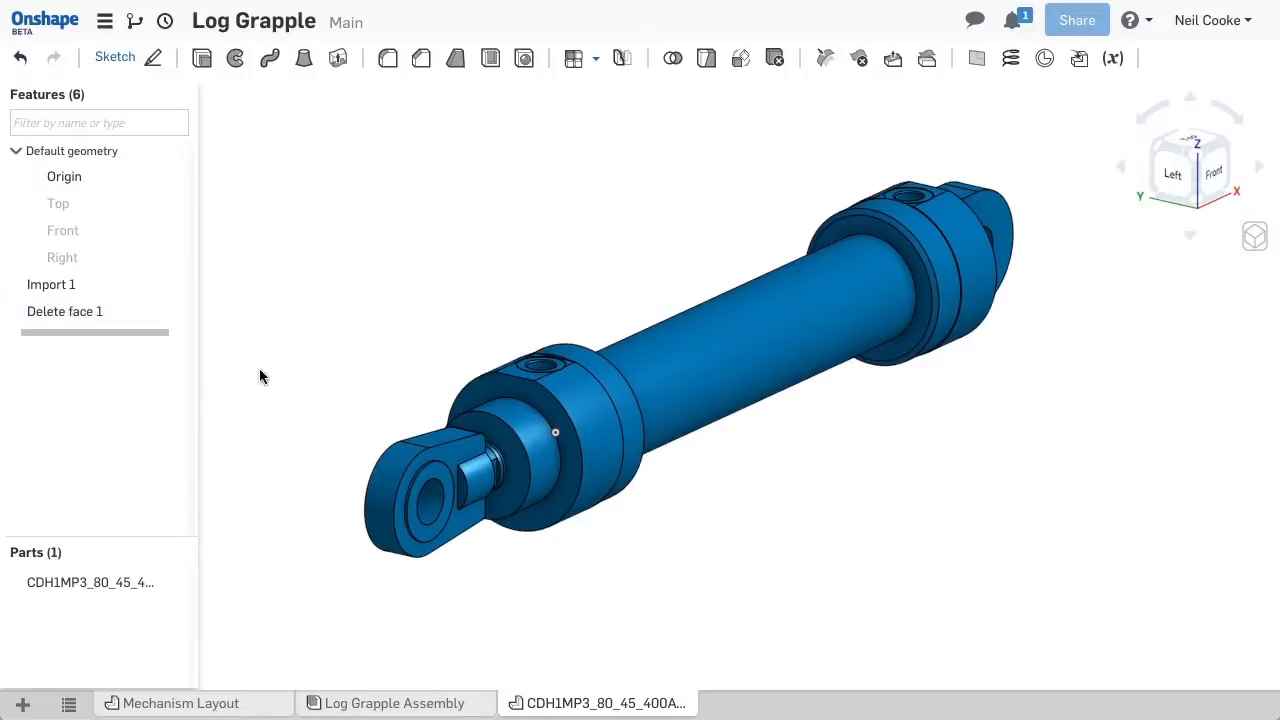
Step: Create a plane offset 0 mm from the annular end face of the cylinder body around the piston rod
scroll(506, 476, "up", 3)
scroll(506, 482, "up", 3)
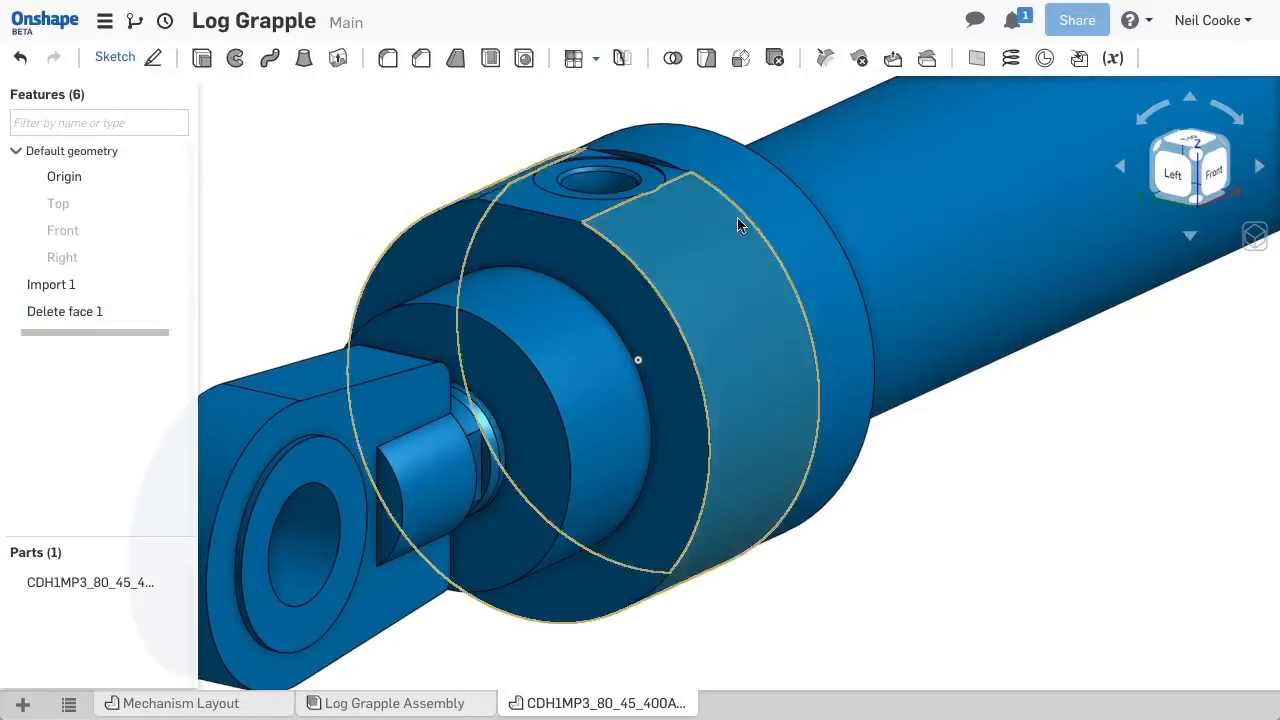
left_click(977, 62)
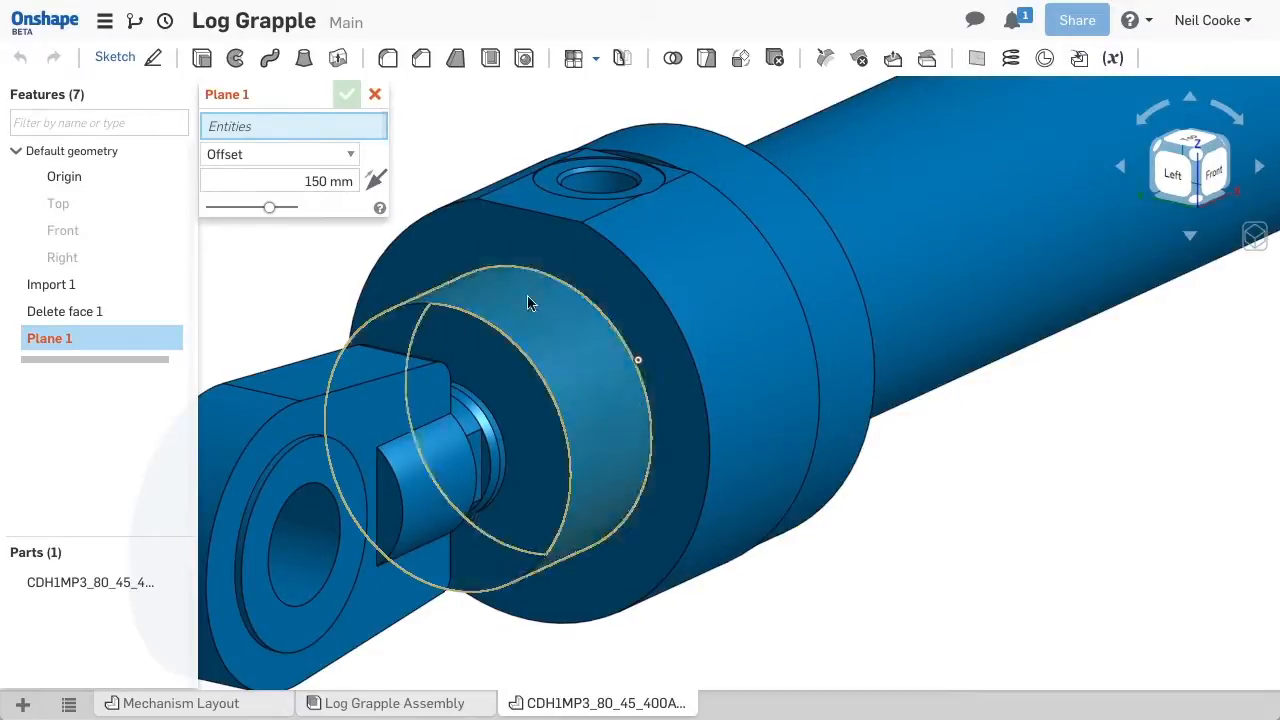
left_click(470, 372)
left_click(314, 181)
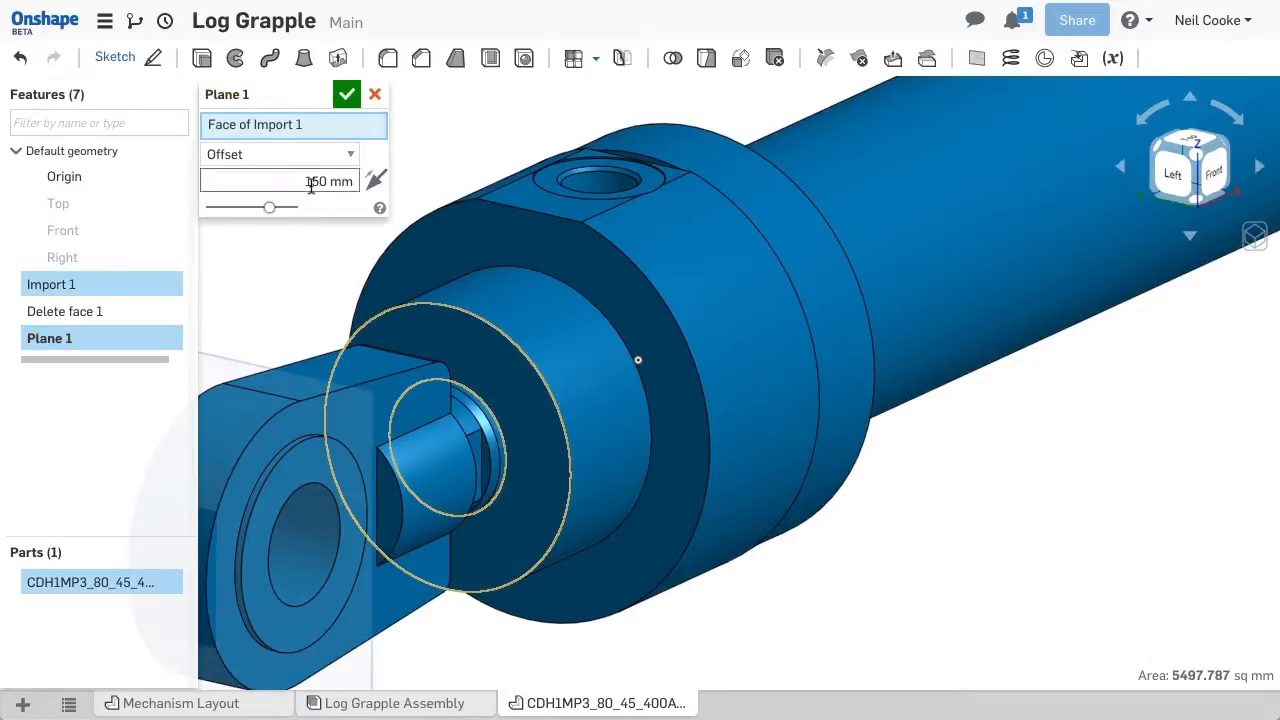
key("ctrl+a")
type("0")
key("Return")
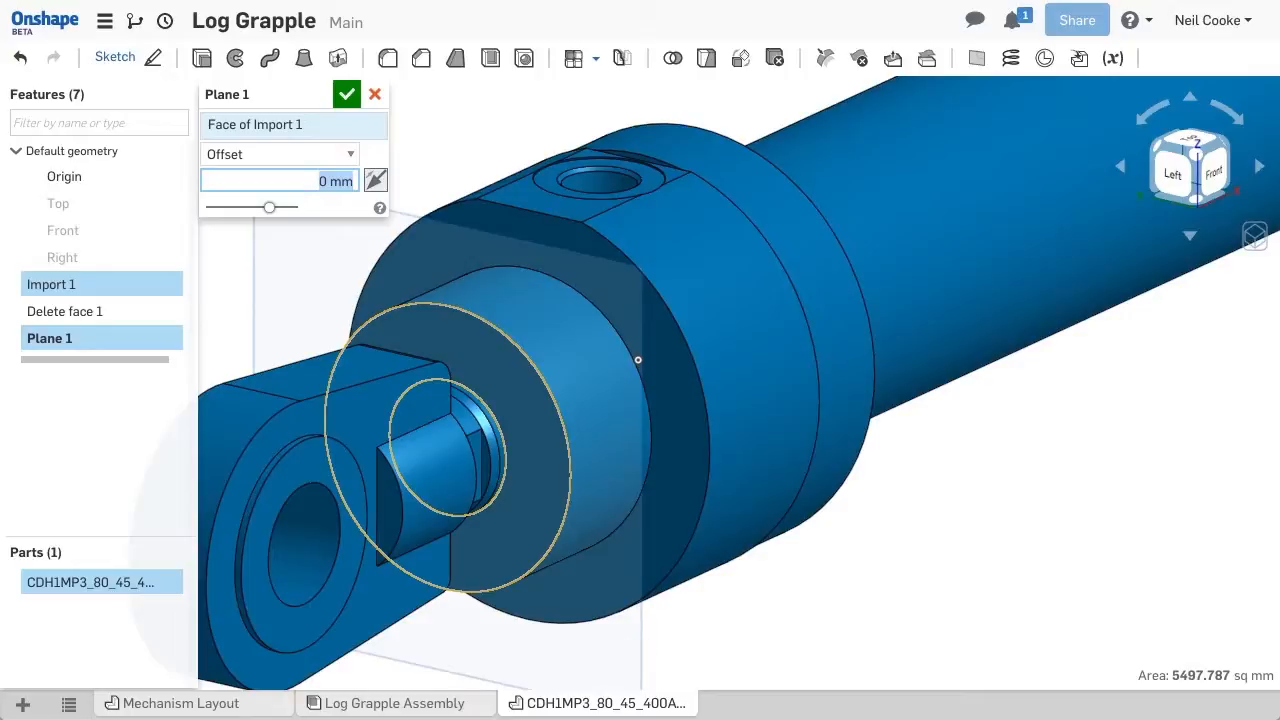
key("Return")
Step: Split the cylinder part with the plane at the body's end face to separate the rod, and hide that plane
middle_click_drag(372, 176, 575, 143)
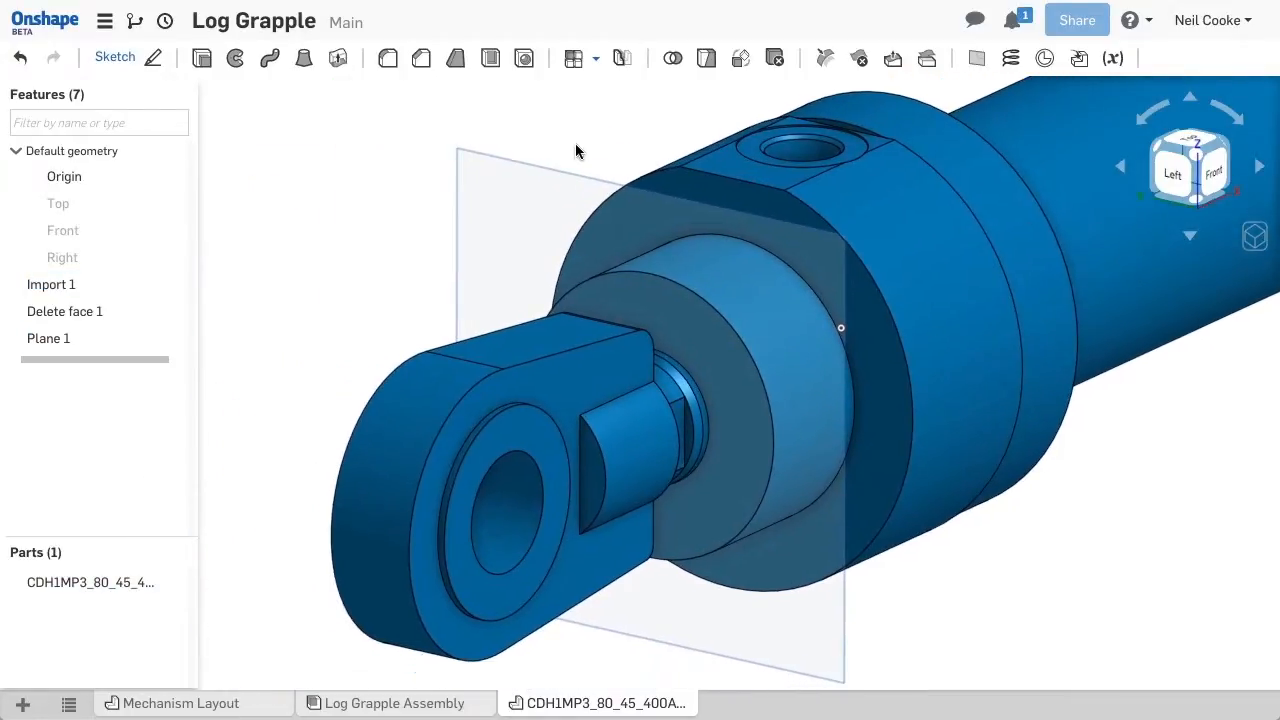
left_click(706, 60)
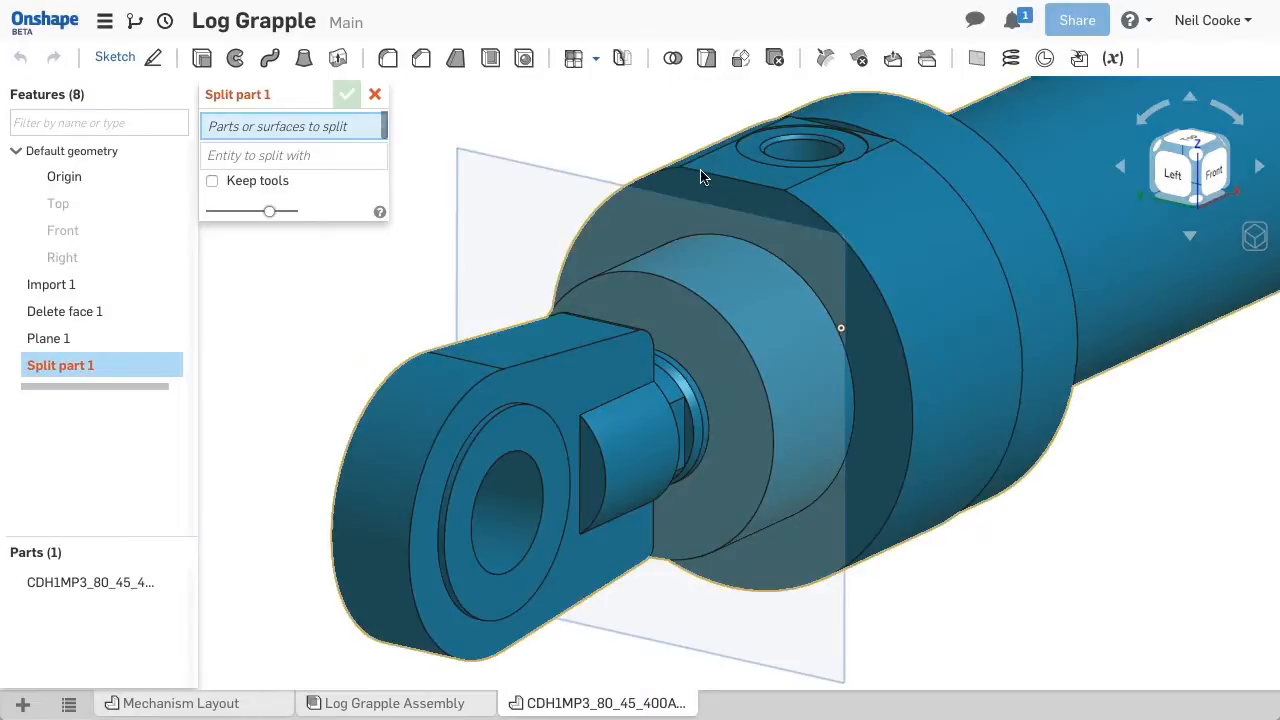
left_click(703, 180)
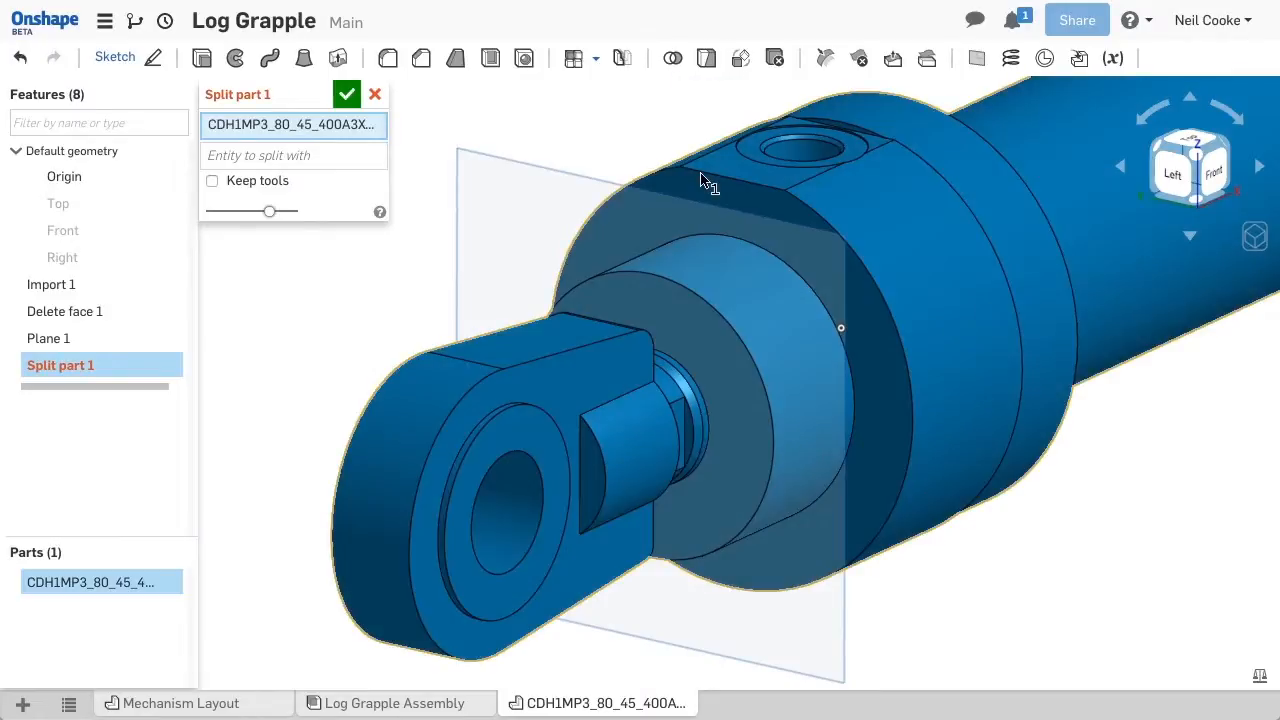
left_click(556, 210)
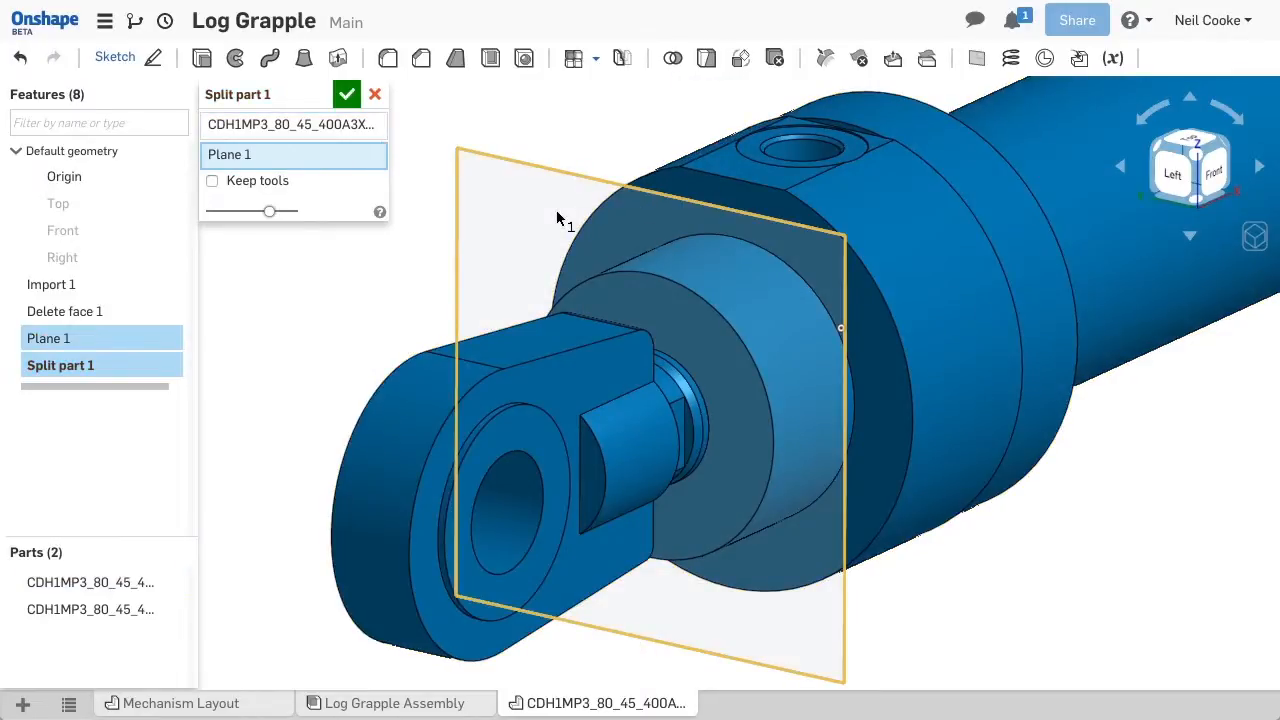
key("Return")
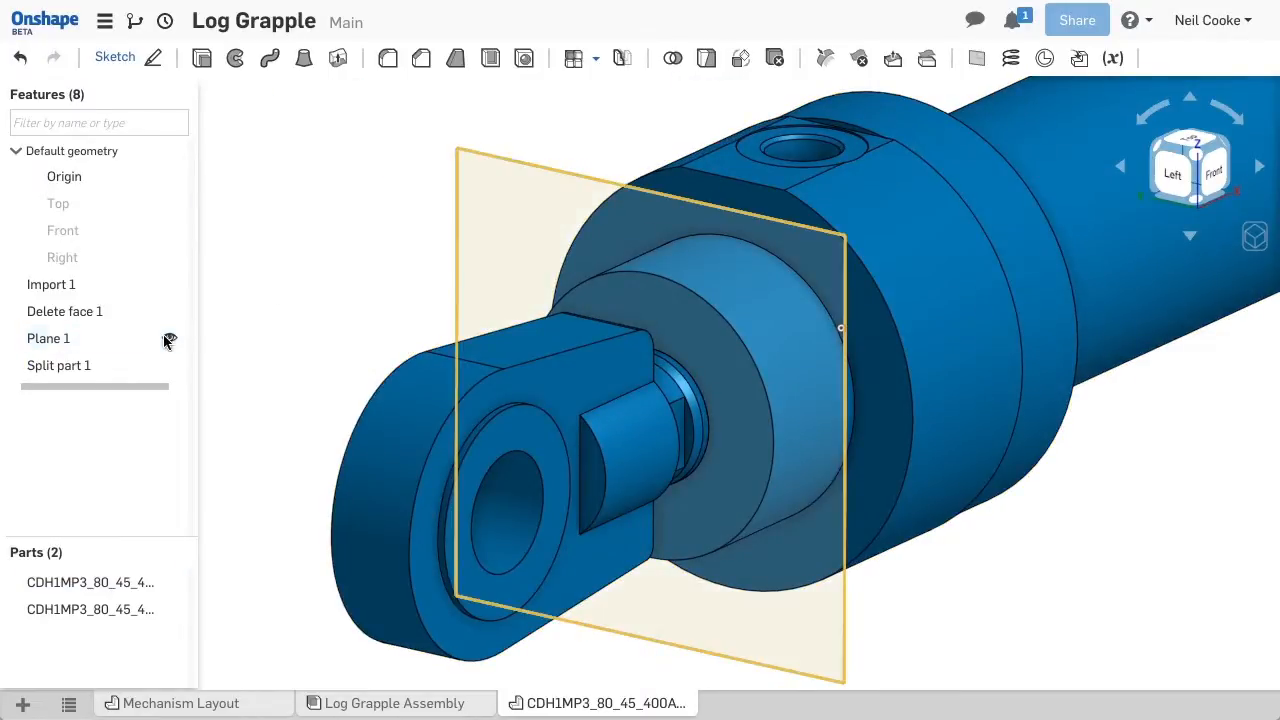
left_click(169, 339)
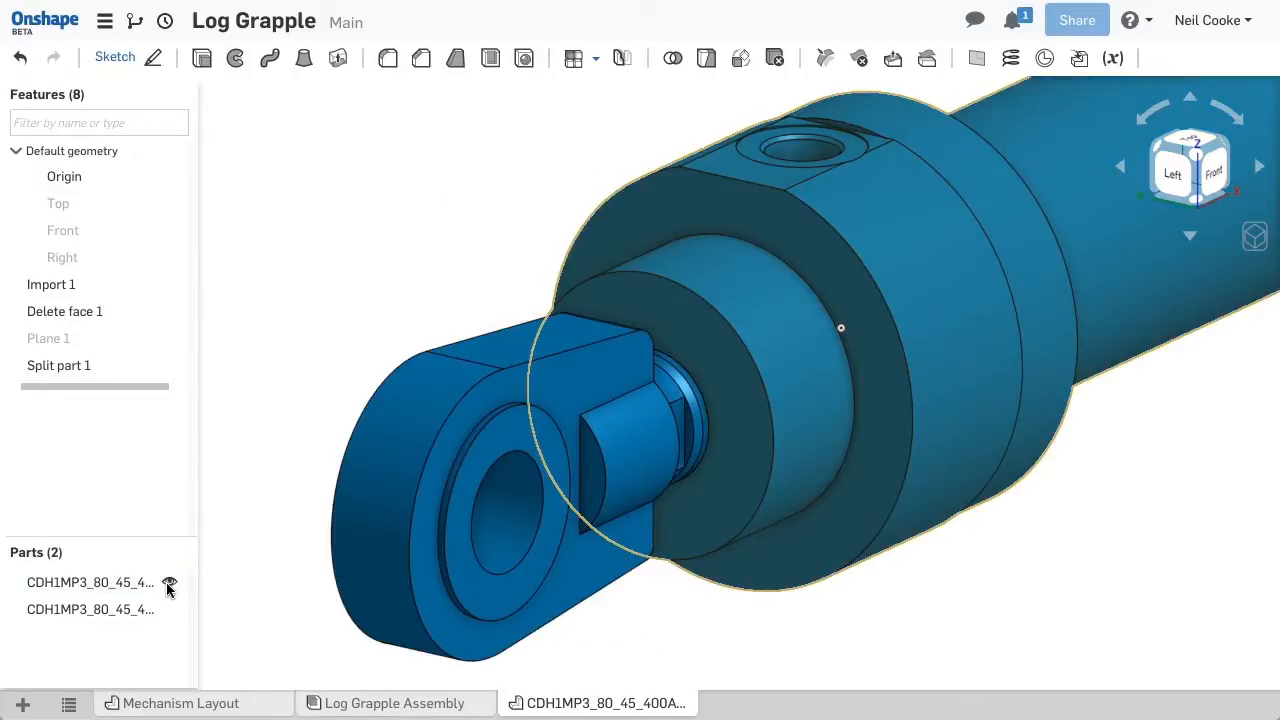
Step: Hide the cylinder body part and turn the model to expose the rod's cut end face
left_click(167, 582)
scroll(480, 534, "down", 5)
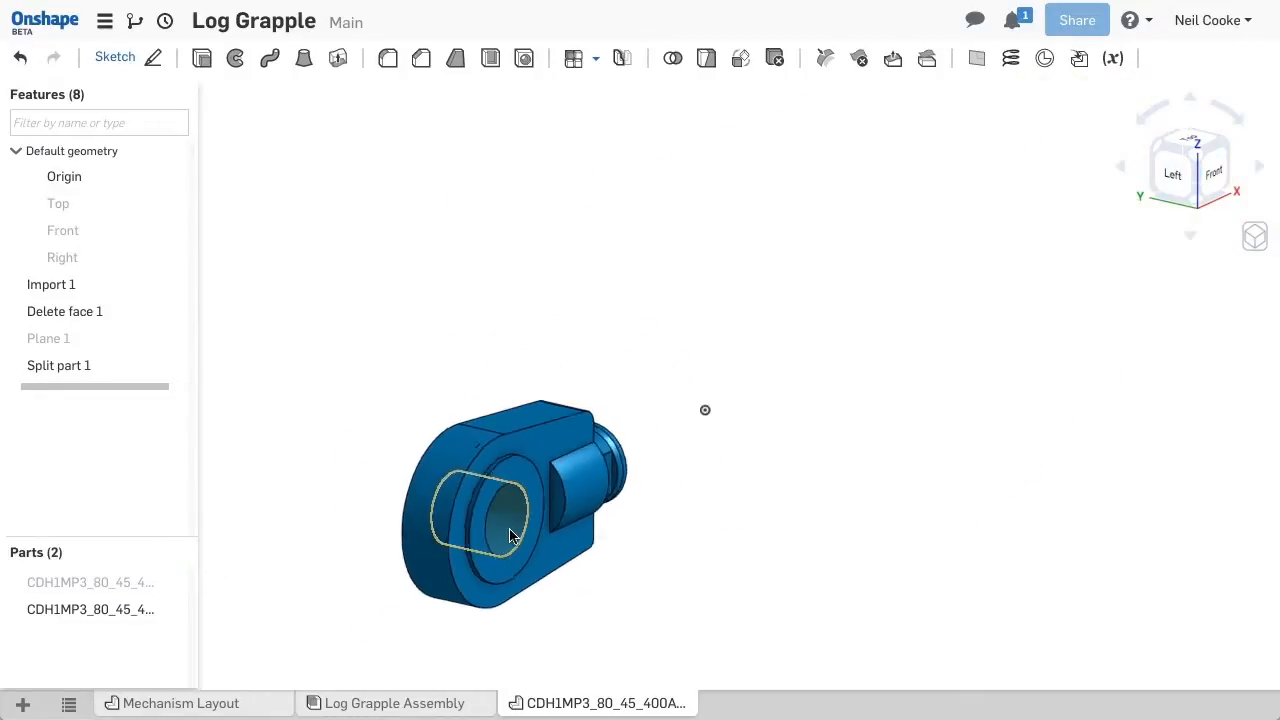
middle_click_drag(505, 520, 492, 328)
right_click_drag(492, 328, 503, 428)
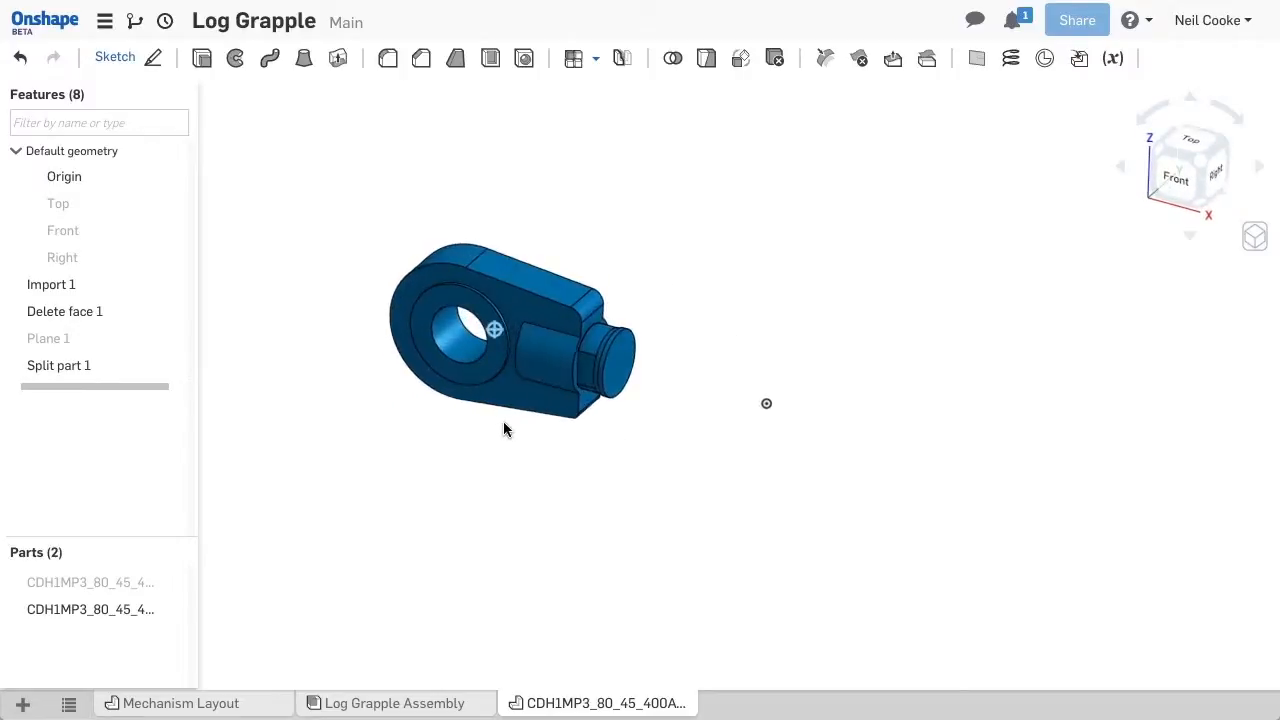
Step: Lengthen the rod by offsetting its cut end face 400 mm with Move face, and show the cylinder body again
left_click(622, 366)
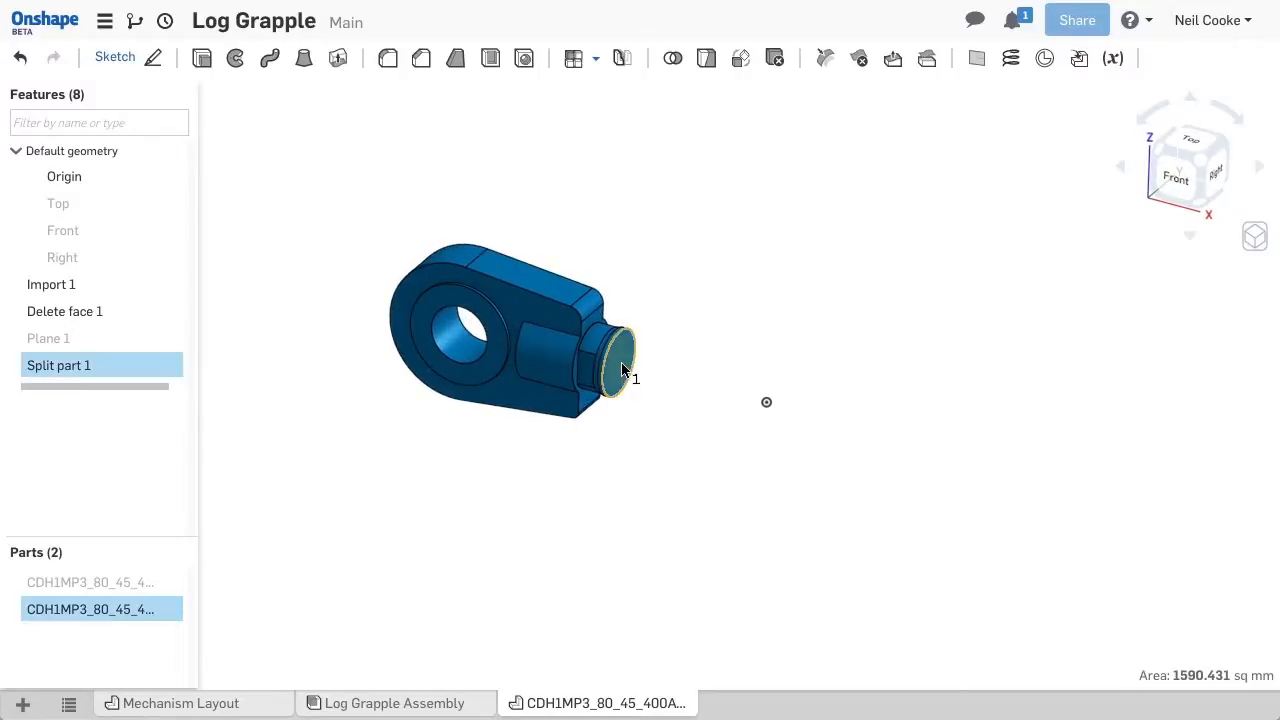
left_click(891, 58)
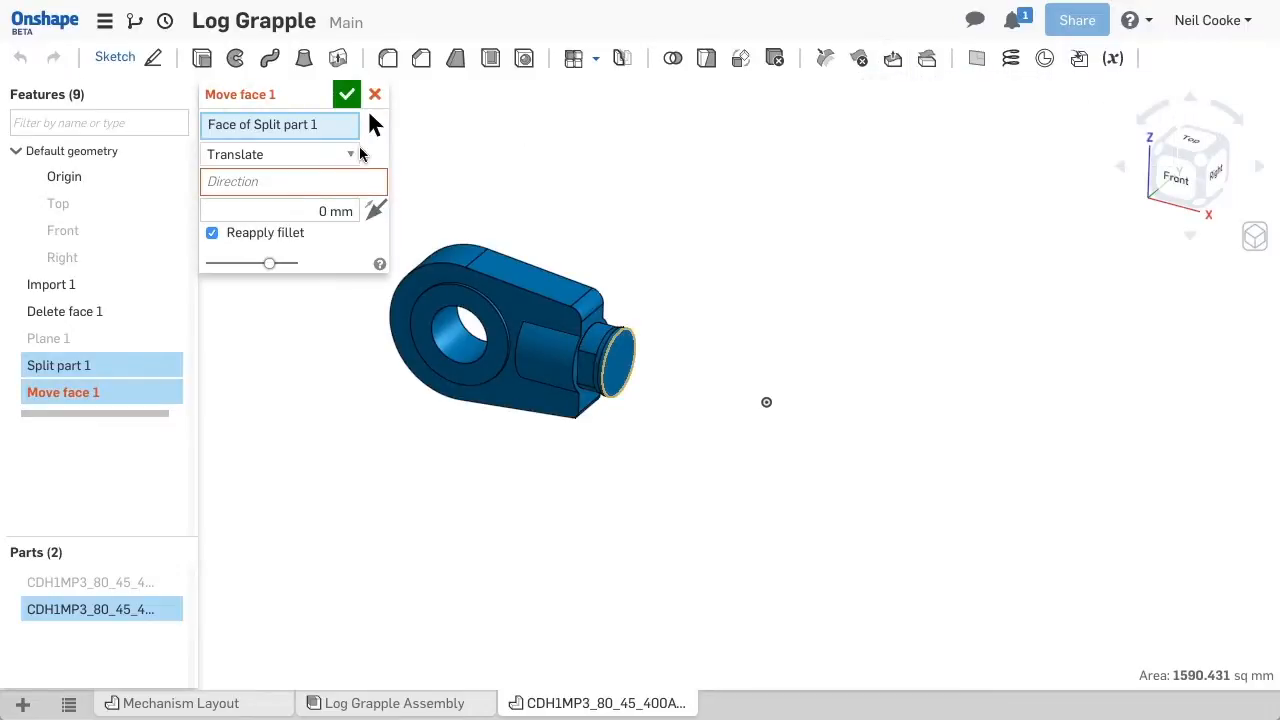
left_click(352, 154)
key("Escape")
left_click(320, 198)
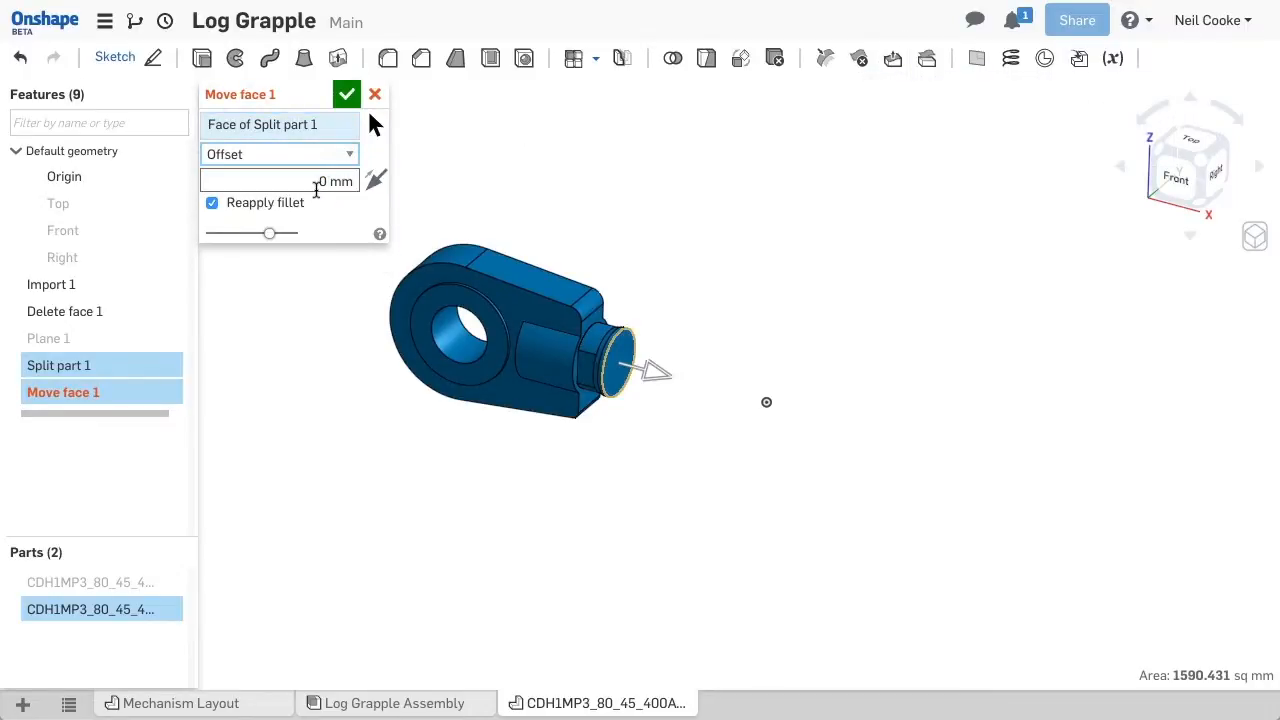
left_click(346, 181)
type("400")
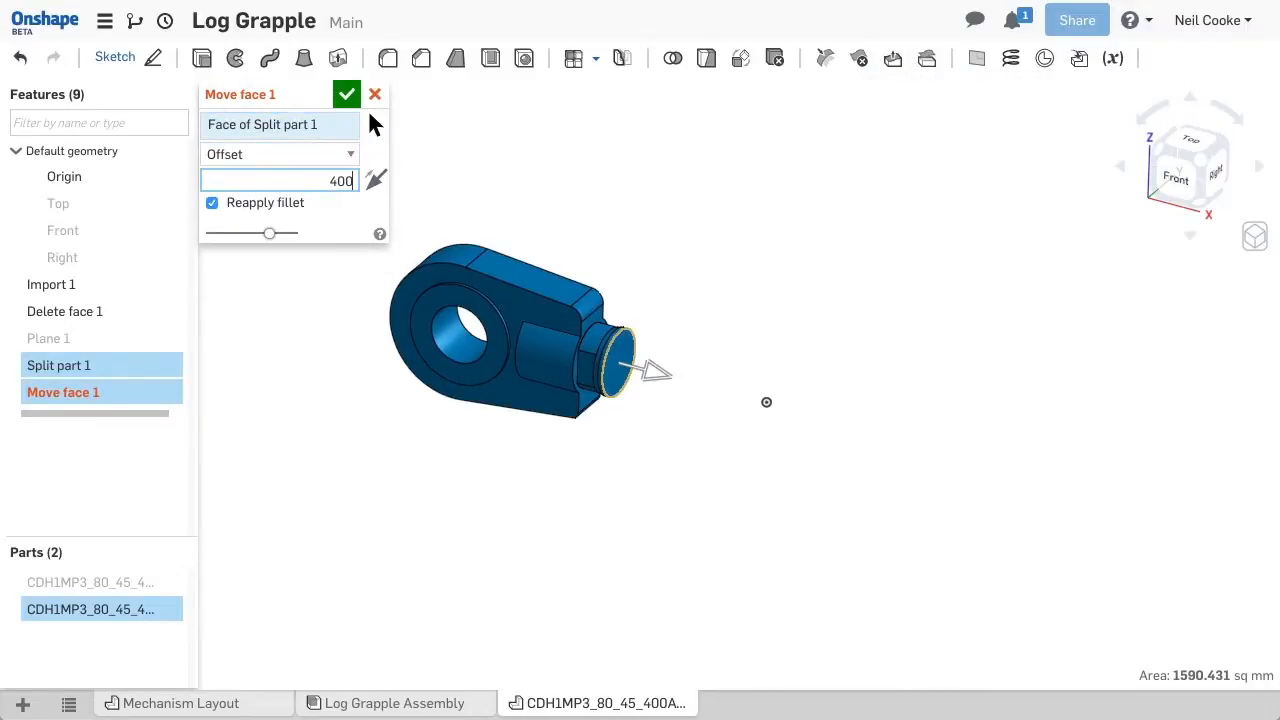
key("Return")
key("Return")
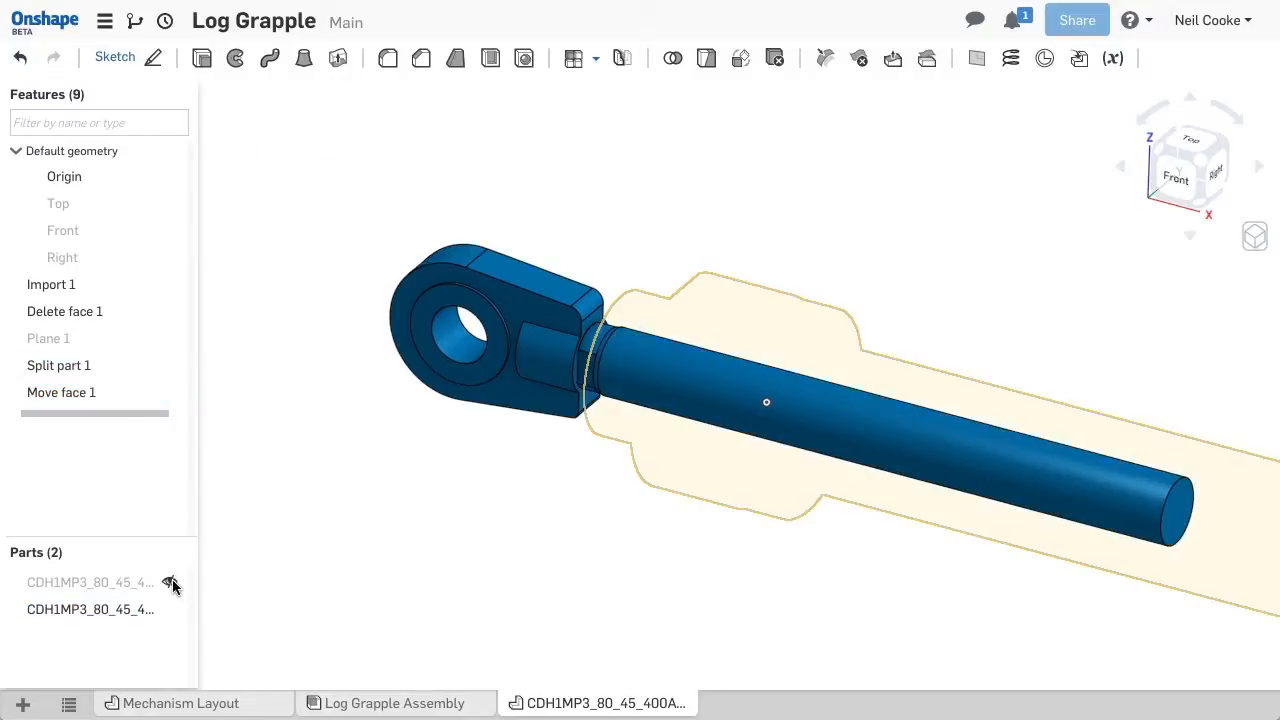
left_click(170, 583)
Step: Create a new assembly and insert both cylinder parts from the imported cylinder's Part Studio
left_click(24, 704)
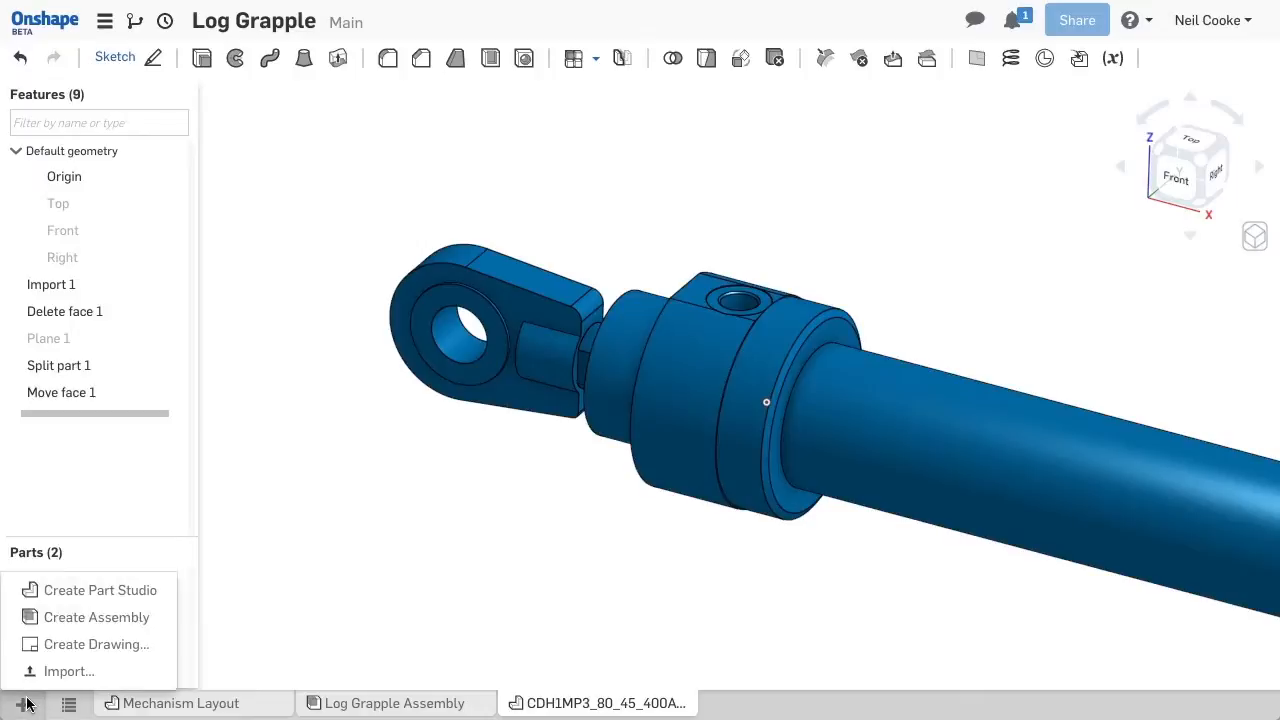
left_click(99, 619)
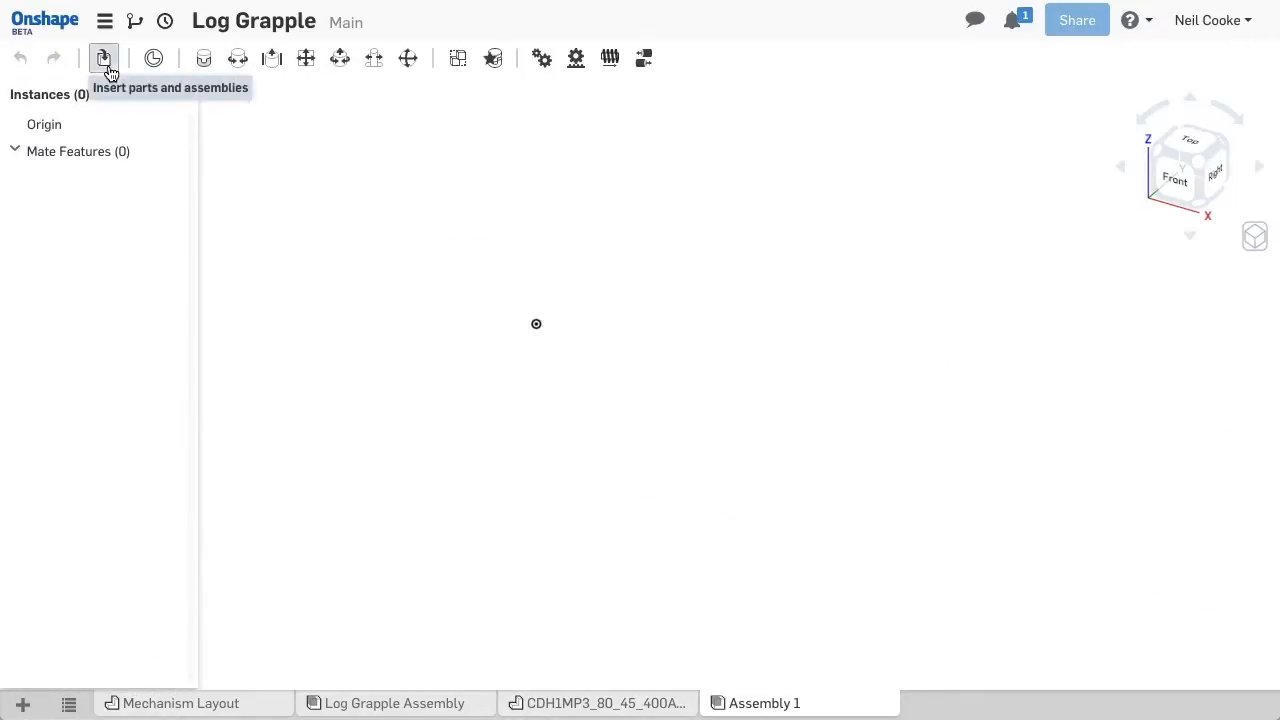
left_click(107, 68)
left_click(297, 193)
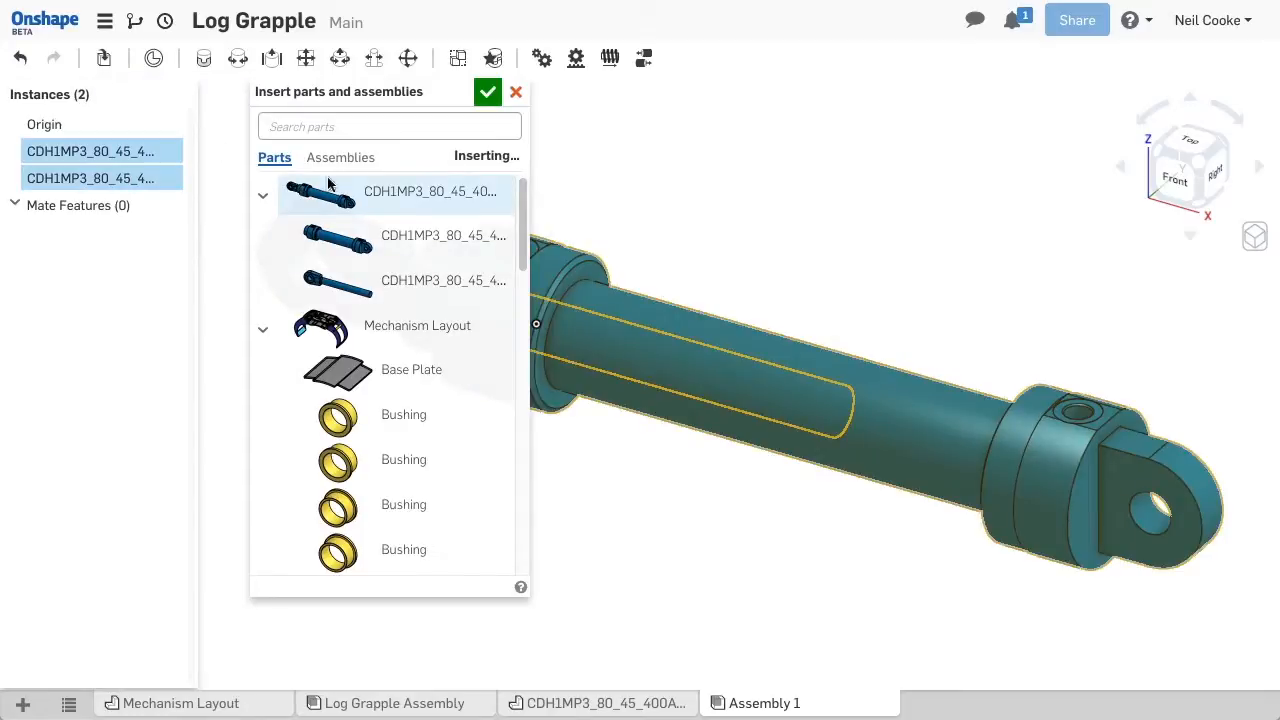
left_click(487, 92)
Step: Try moving the cylinder body and the rod apart, and undo both moves
left_click_drag(595, 280, 714, 163)
left_click_drag(472, 344, 434, 371)
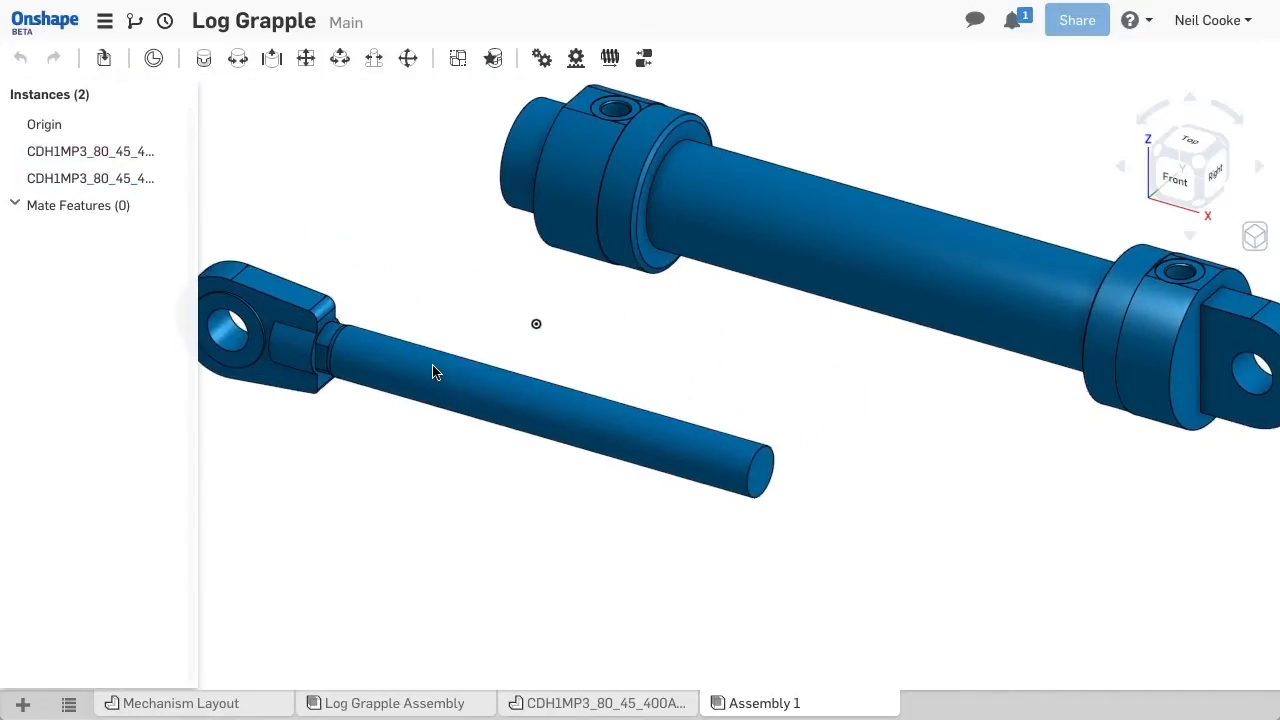
key("ctrl+z")
key("ctrl+z")
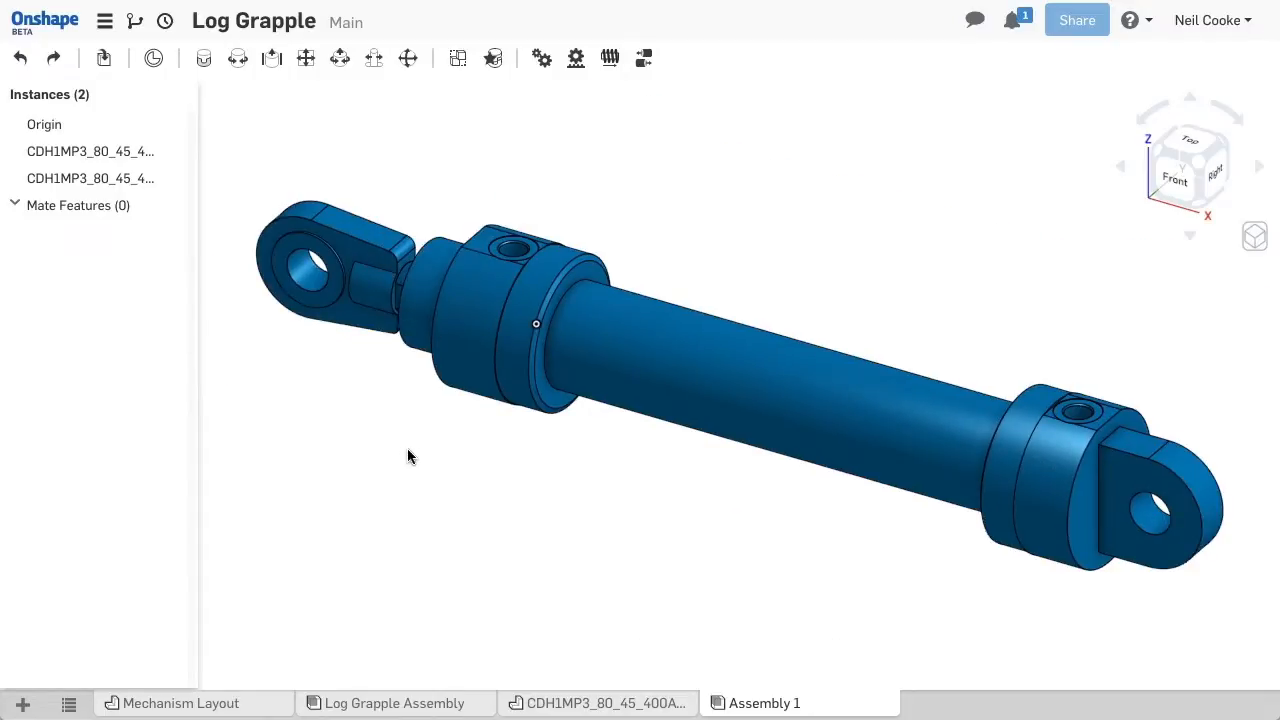
Step: Fix the cylinder body in place and move the rod out beside it
right_click(600, 357)
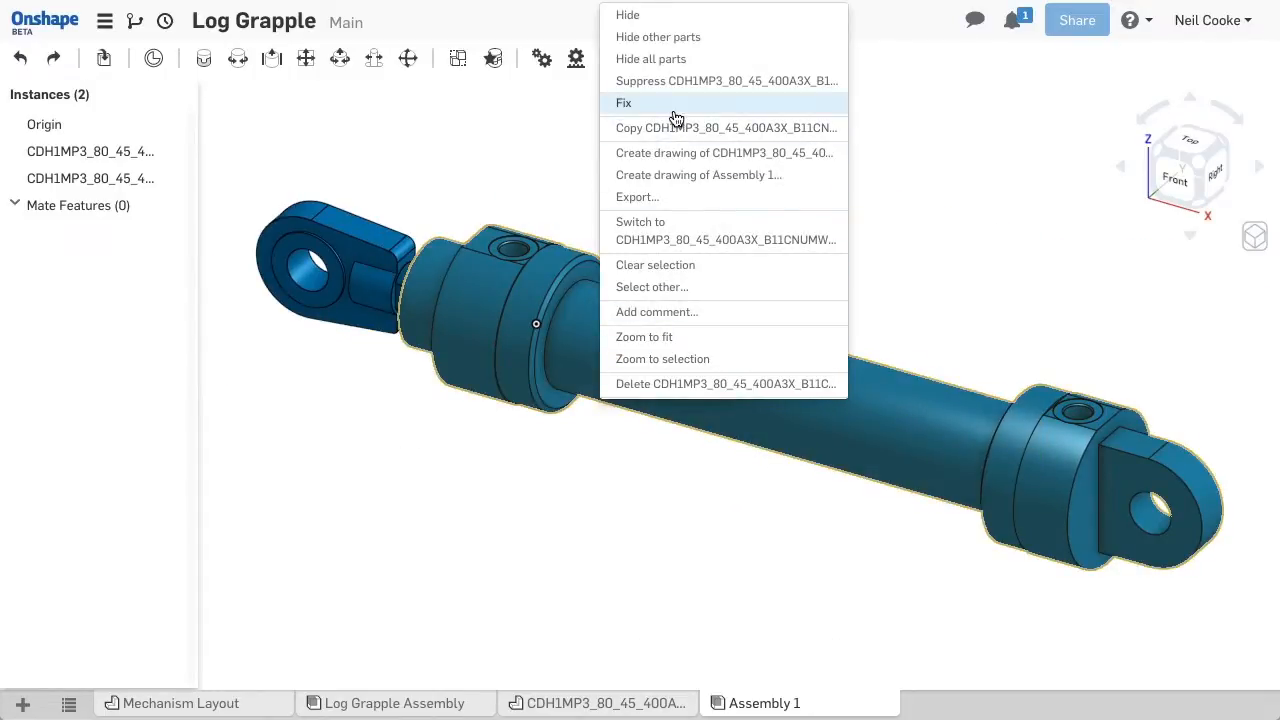
left_click(674, 104)
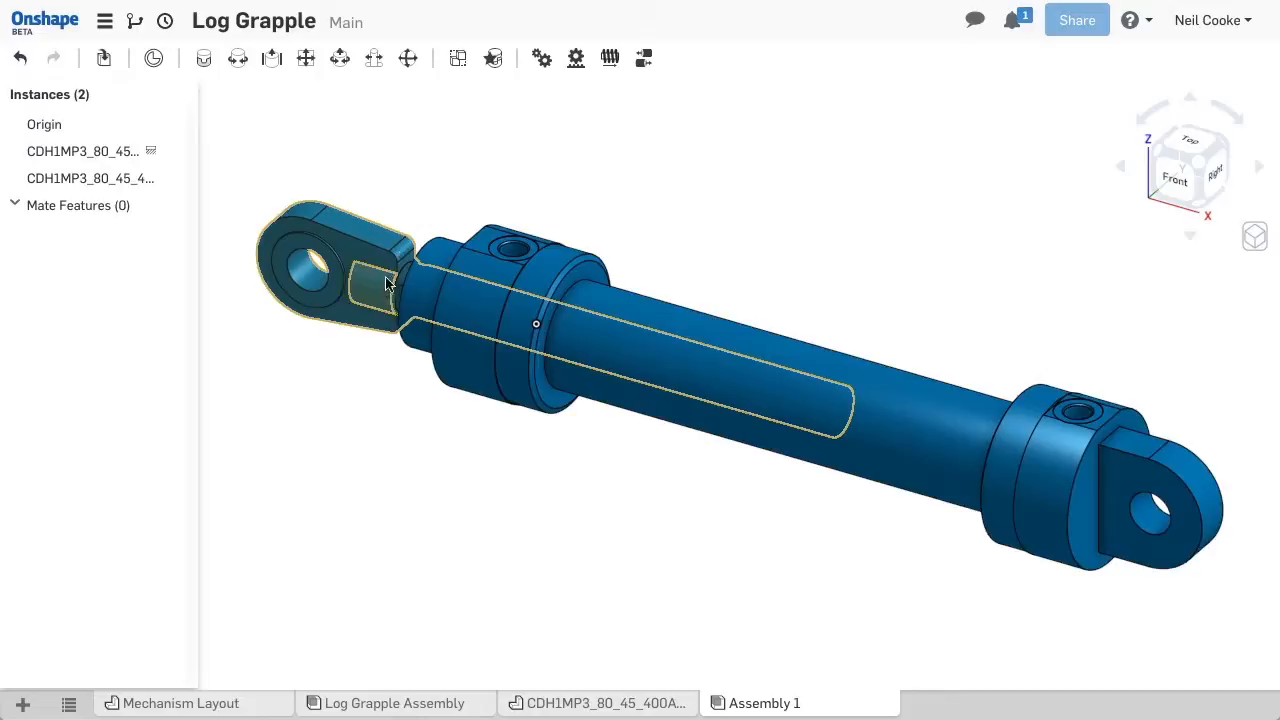
left_click_drag(385, 285, 476, 160)
right_click_drag(527, 483, 594, 412)
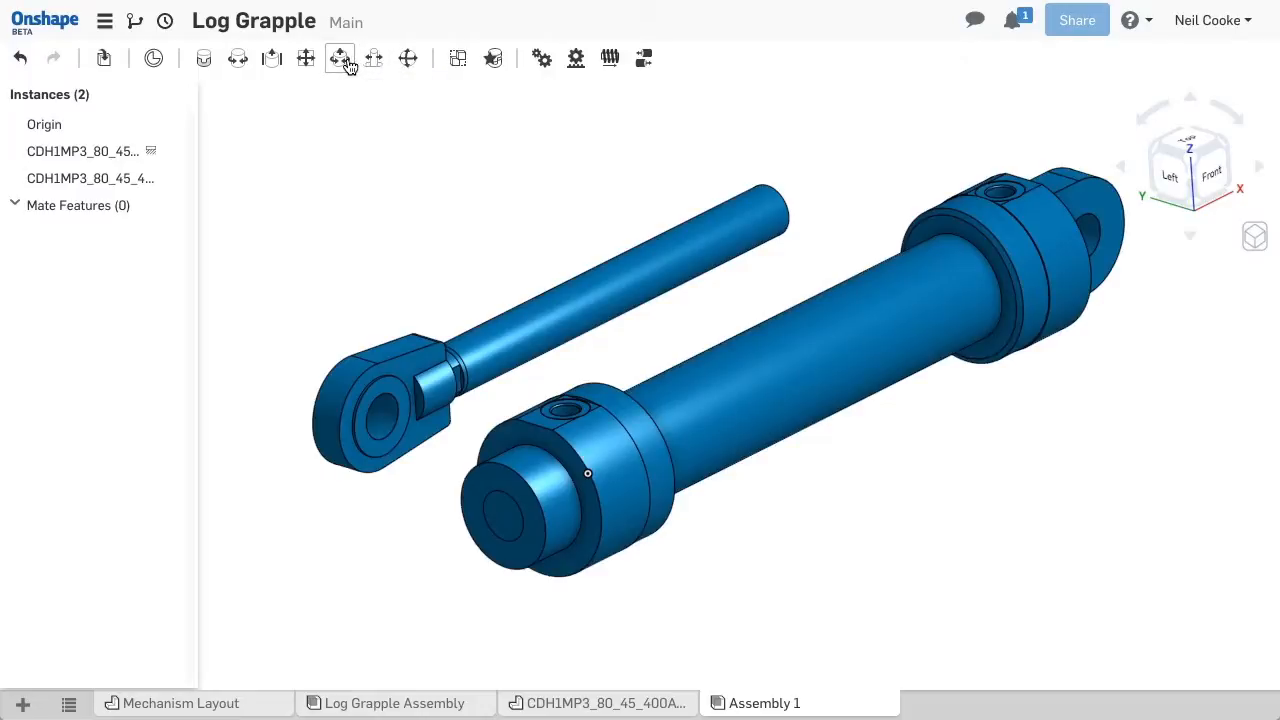
Step: Add a Slider mate between the rod's free end centre and the centre of the cylinder body's end face, and preview its motion
left_click(273, 60)
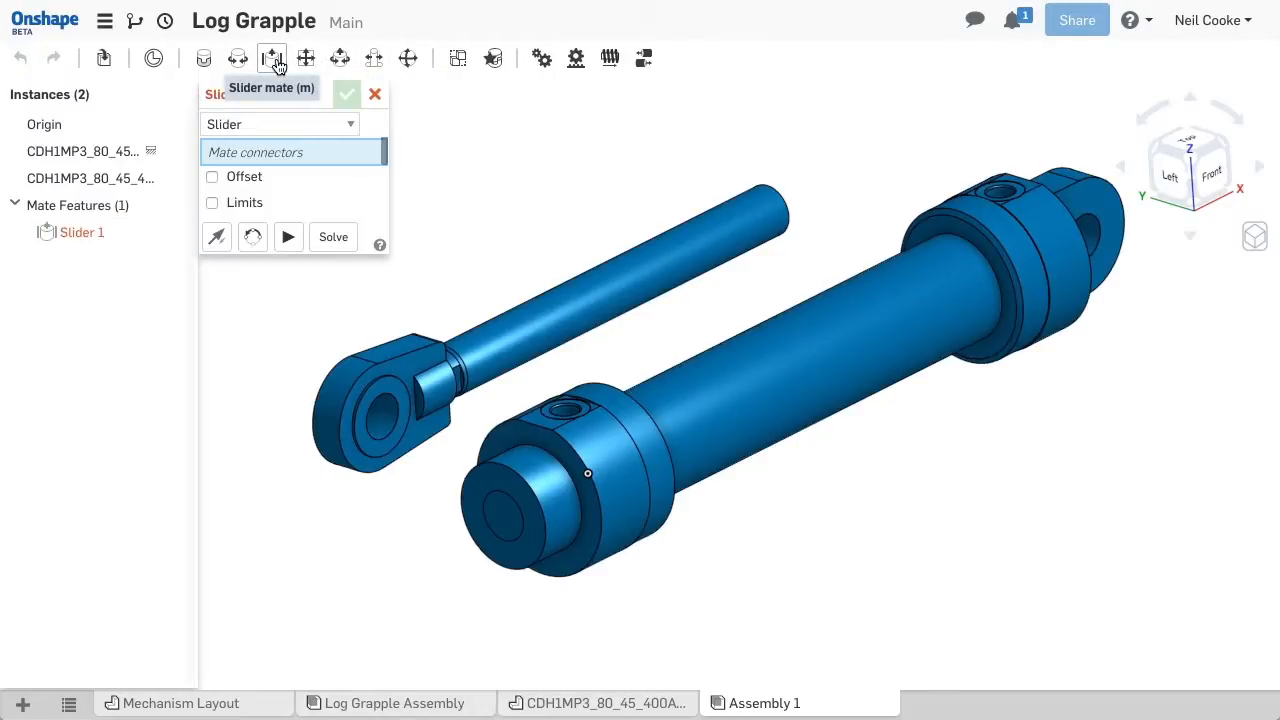
left_click(770, 213)
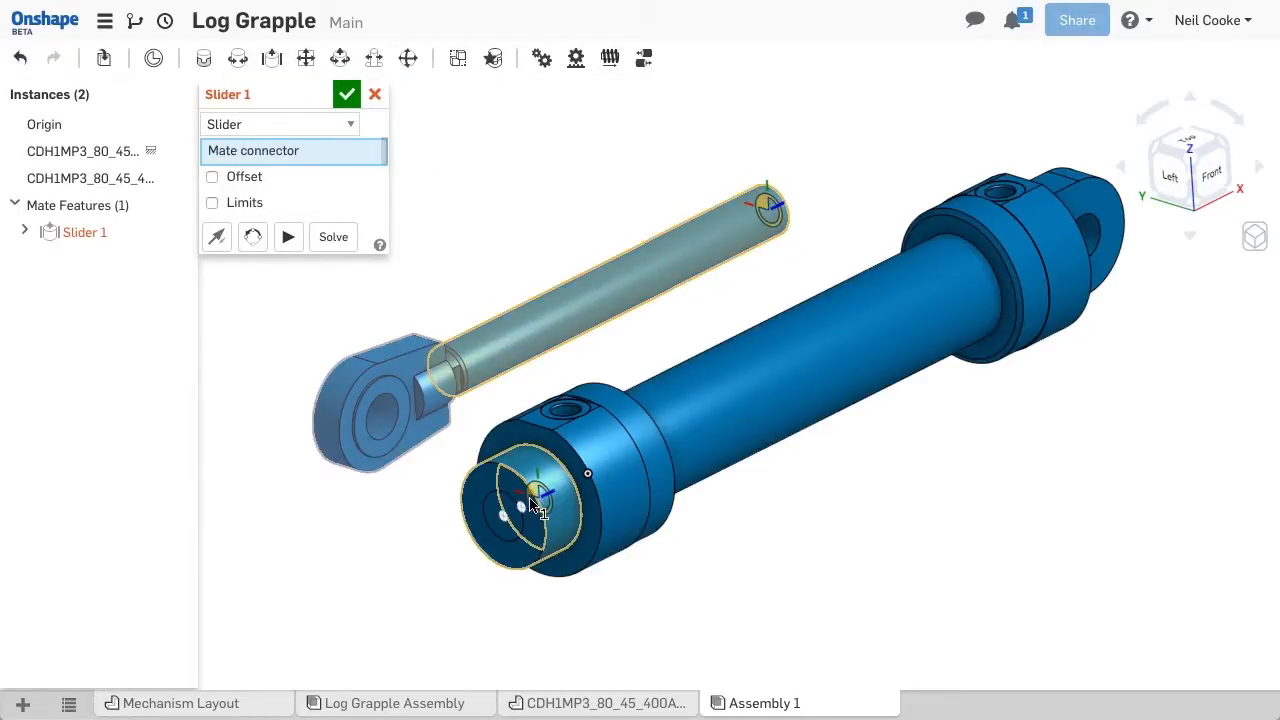
left_click(505, 516)
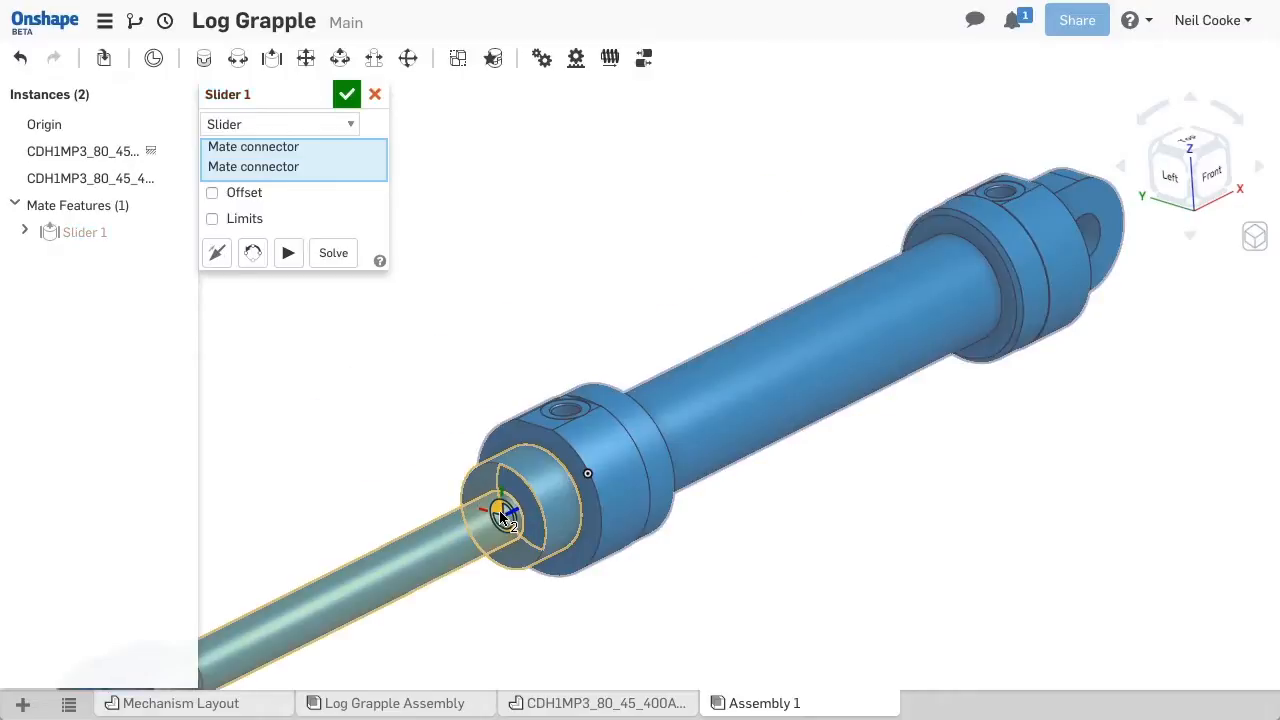
left_click(288, 253)
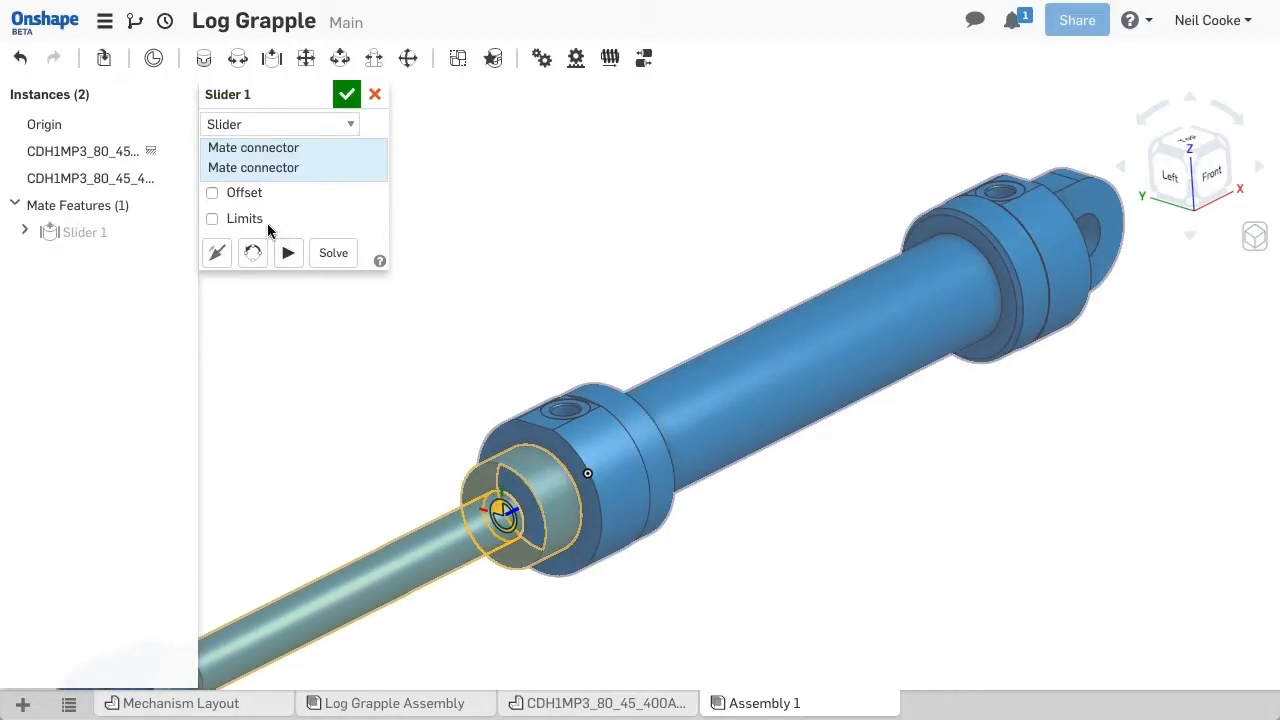
Step: Limit the slider's travel to a minimum of 0 mm and a maximum of 400 mm, and accept the mate
left_click(212, 218)
left_click(305, 249)
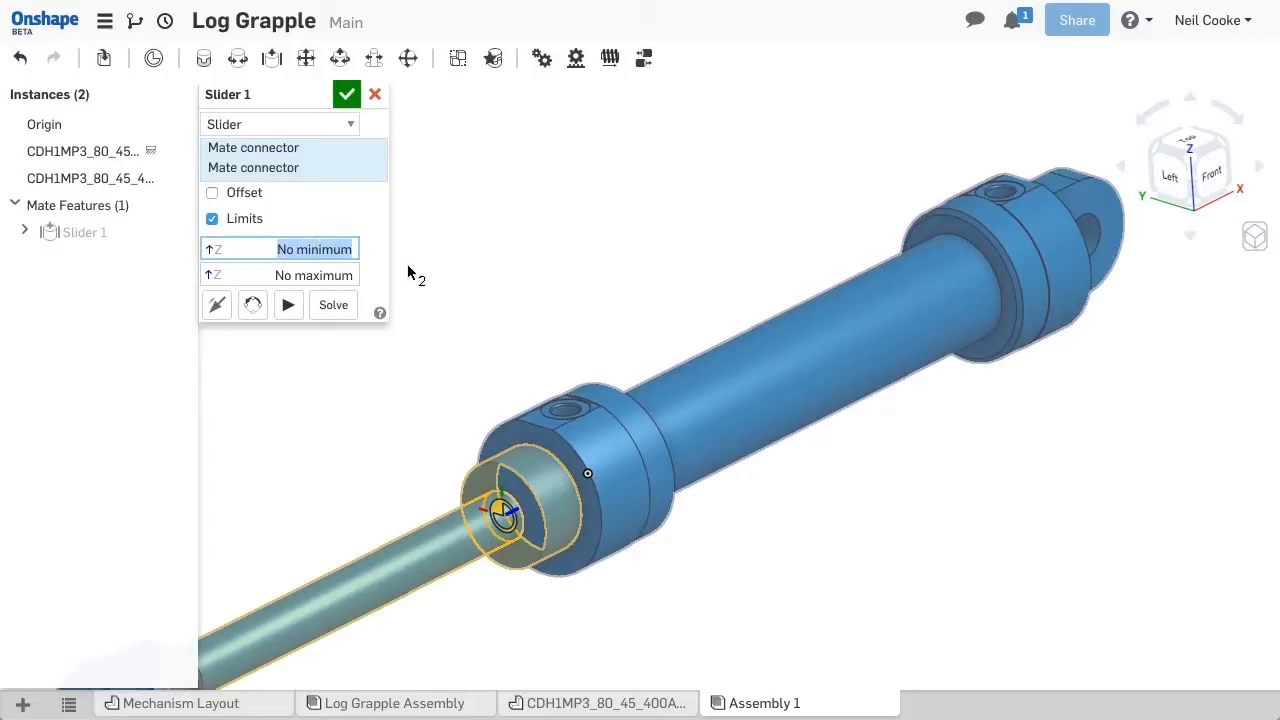
key("BackSpace")
type("0")
left_click(300, 275)
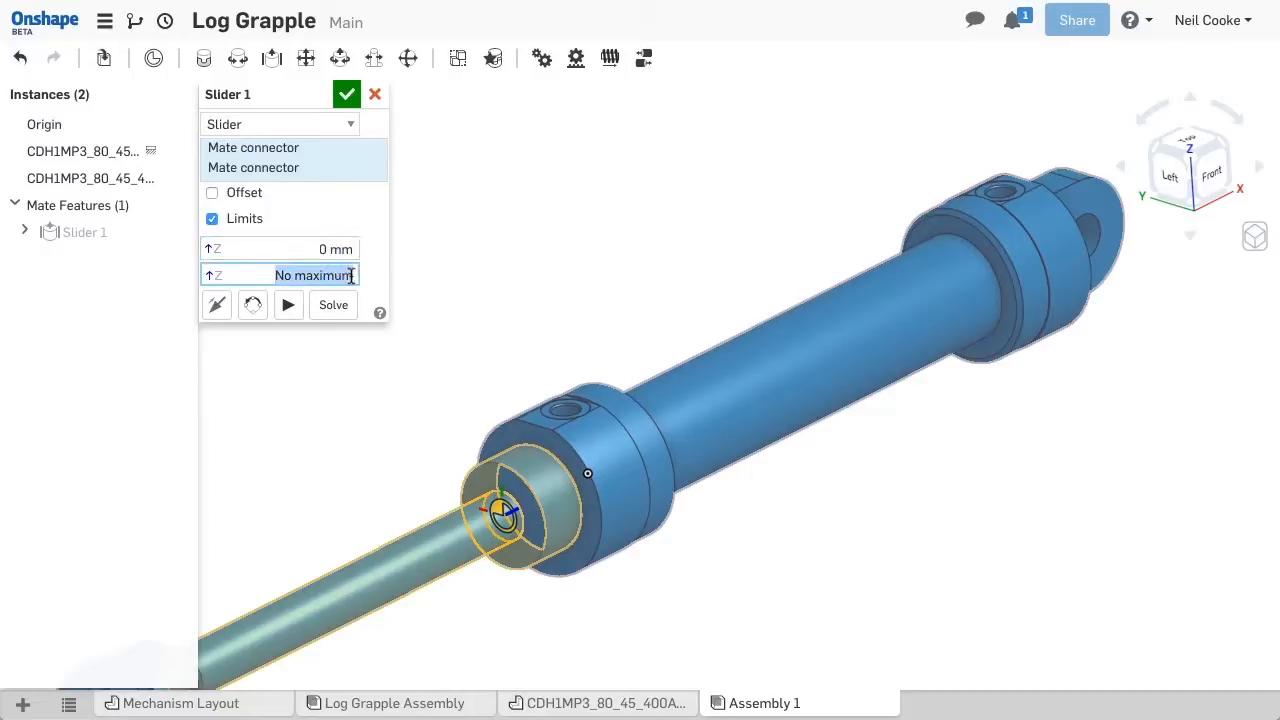
type("4")
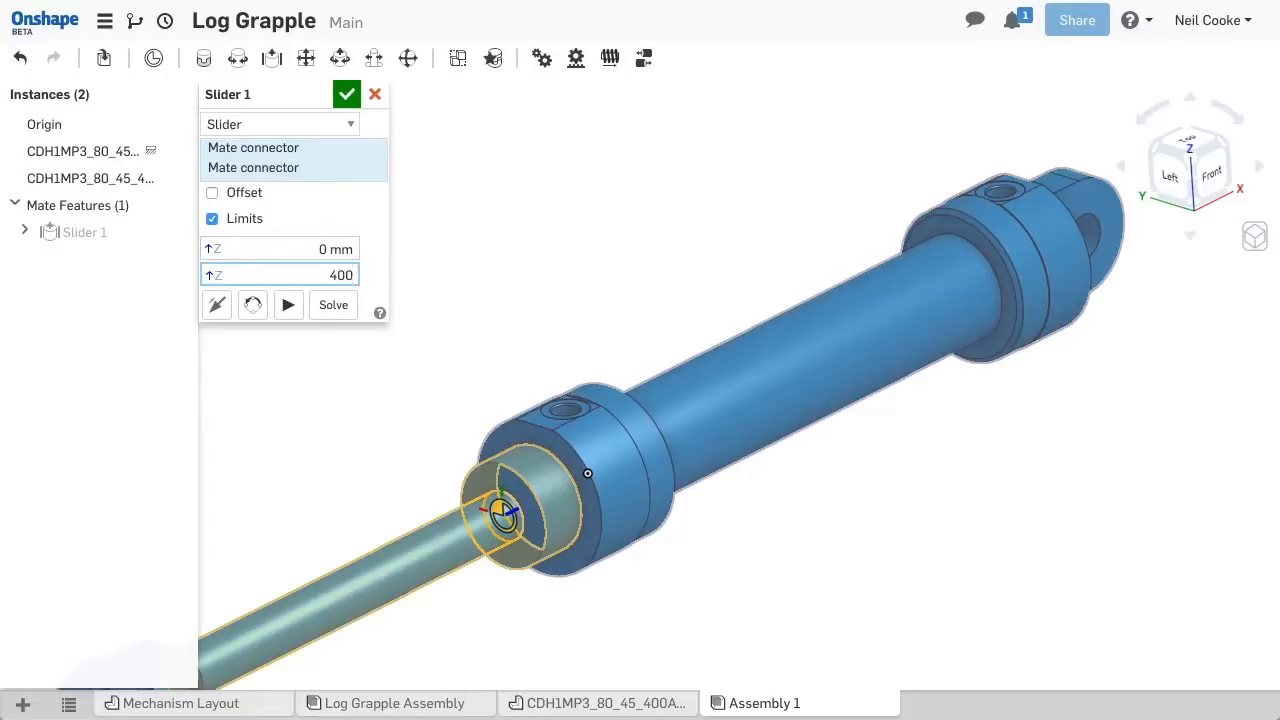
type("00")
left_click(346, 95)
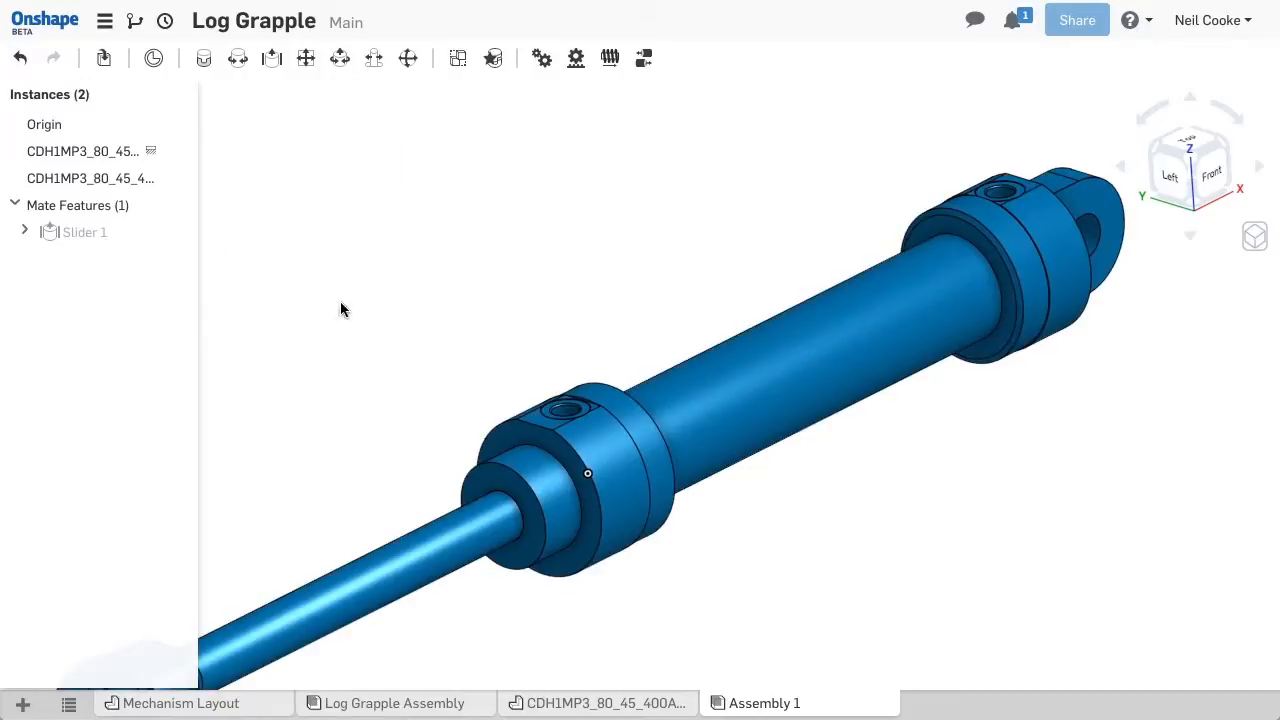
Step: Slide the rod fully into the cylinder body to test the limited slider motion
left_click_drag(330, 598, 586, 468)
scroll(586, 468, "down", 3)
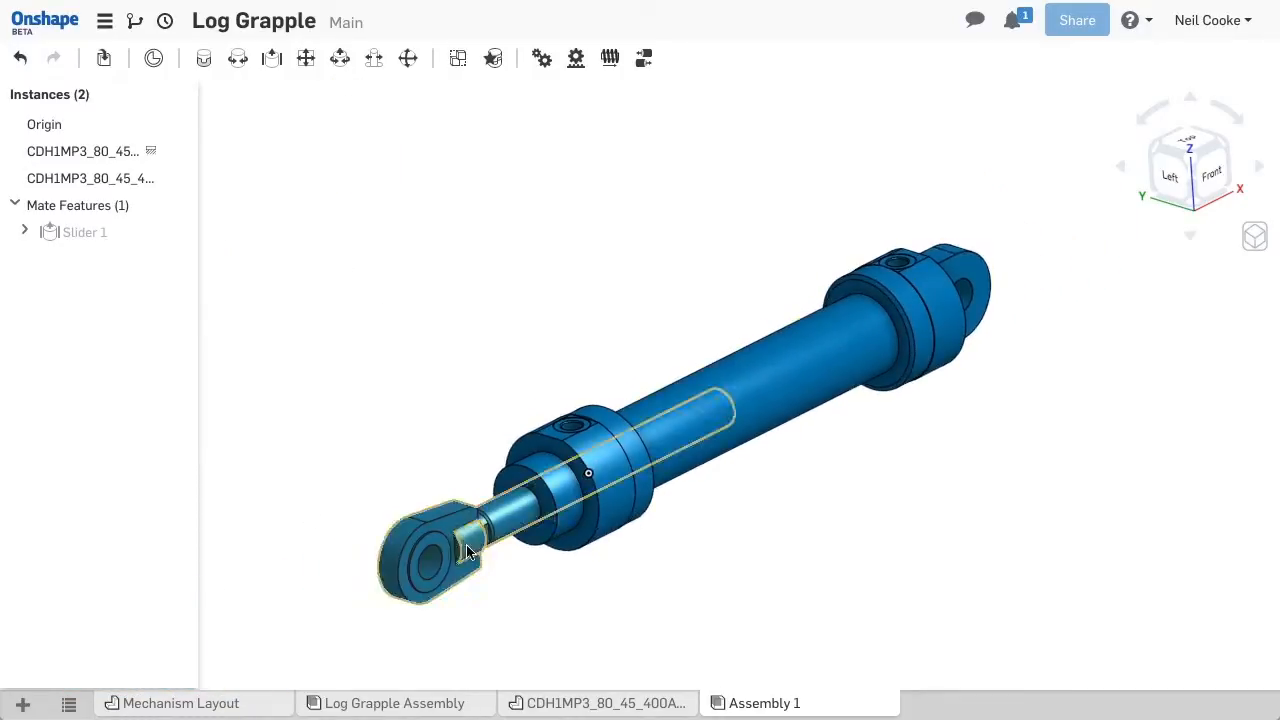
left_click_drag(464, 546, 543, 517)
scroll(689, 589, "up", 3)
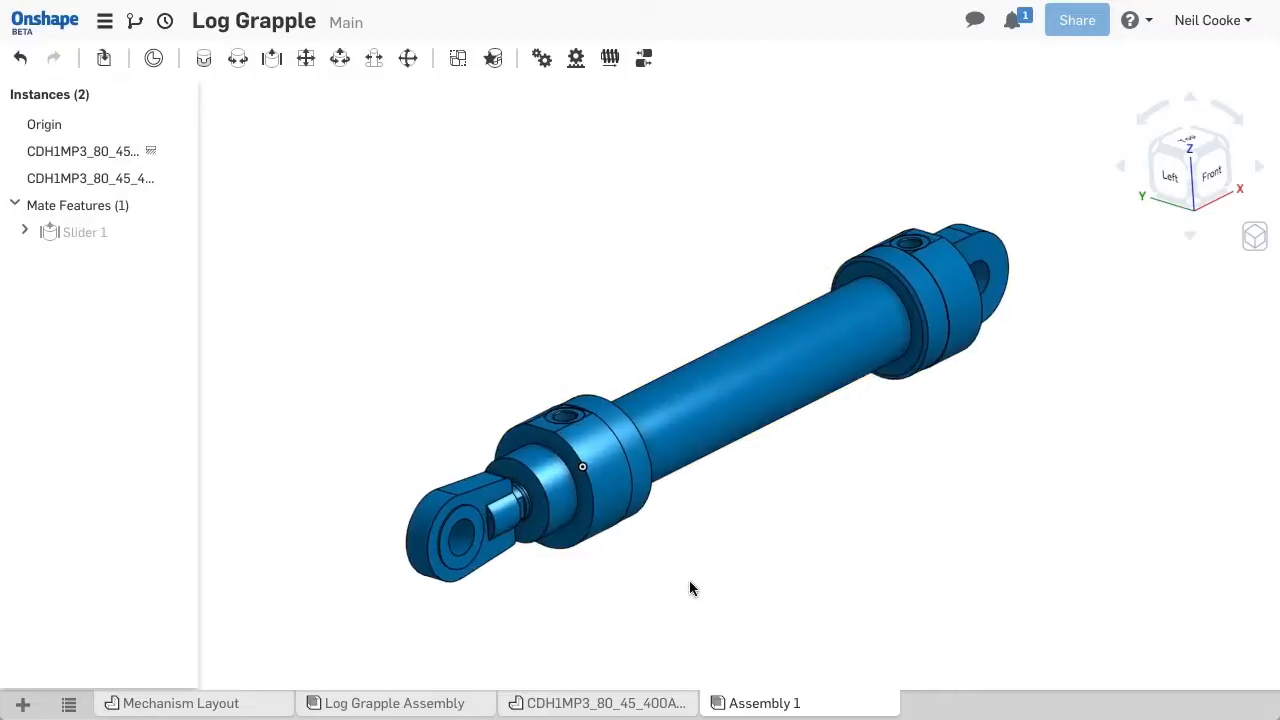
Step: Open the Log Grapple Assembly and insert the cylinder subassembly Assembly 1 above the chassis
left_click(408, 701)
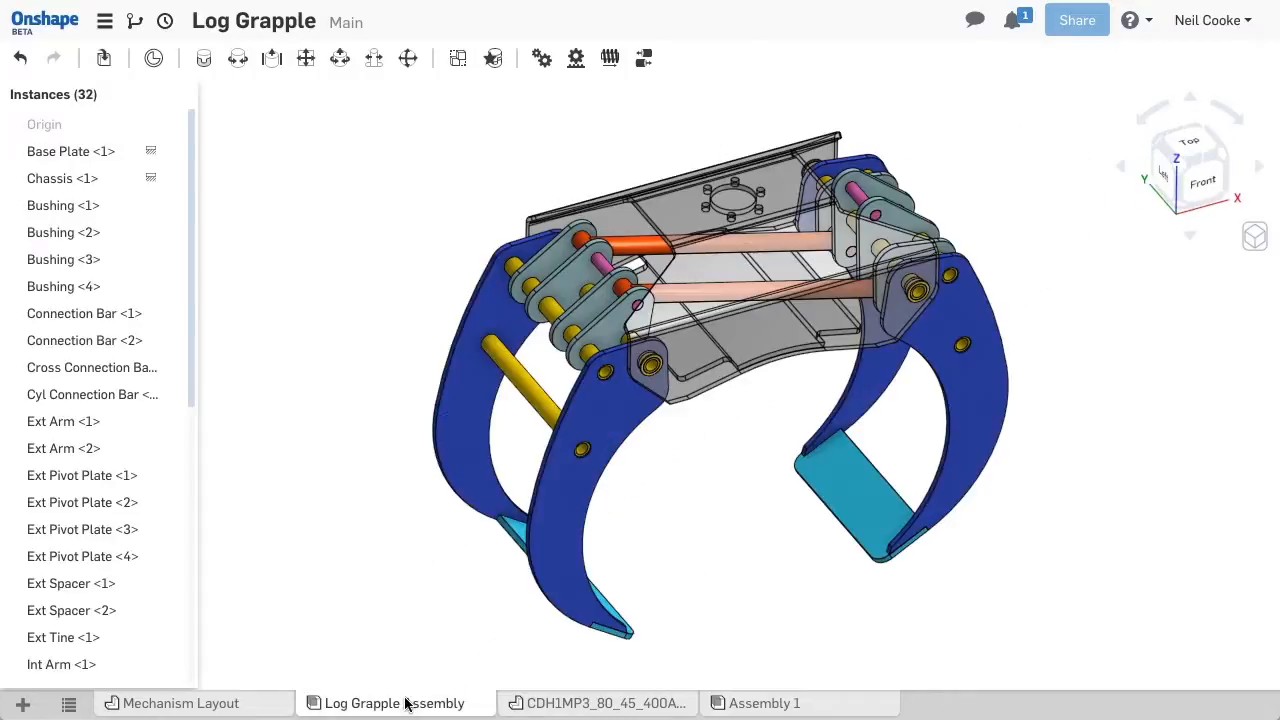
left_click(105, 63)
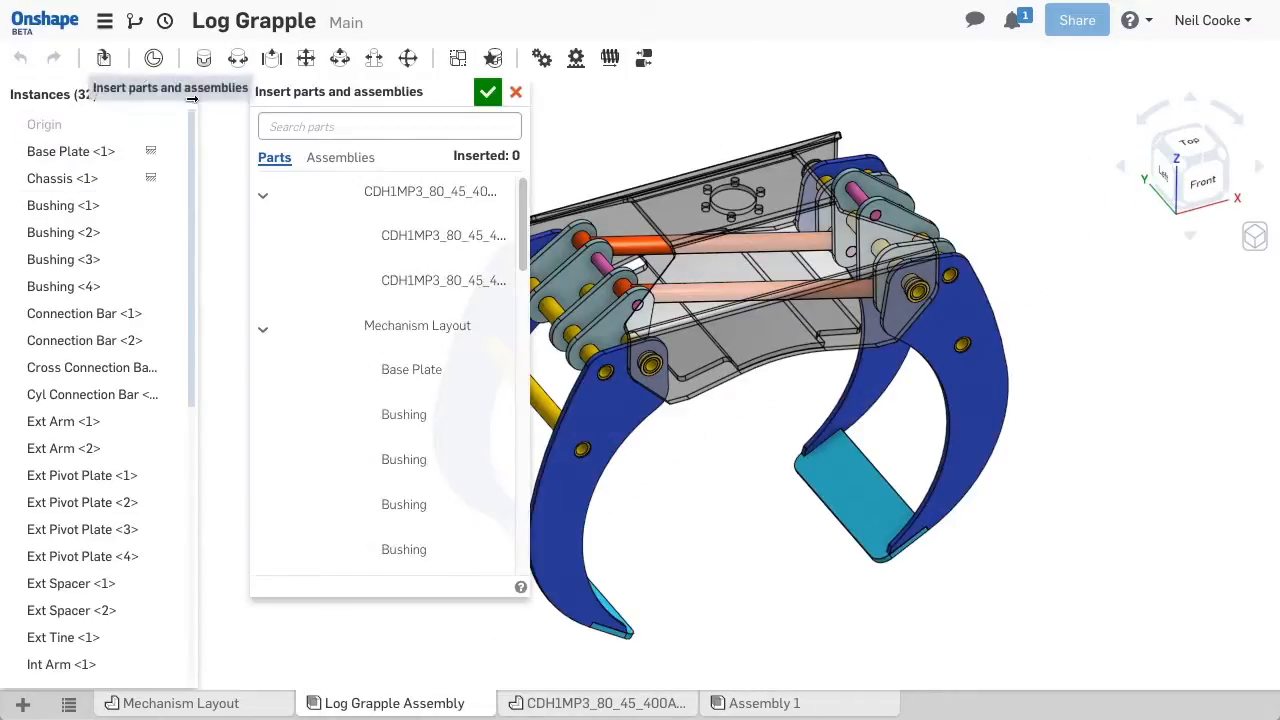
left_click(340, 159)
left_click(348, 195)
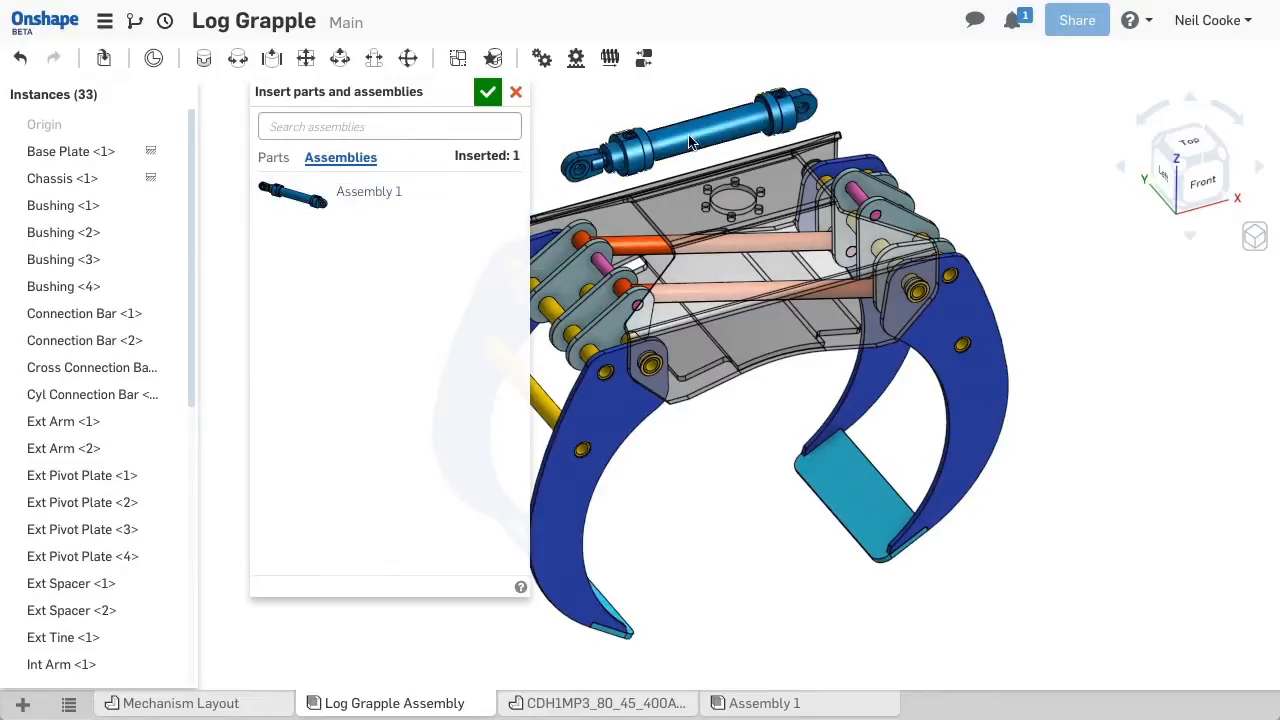
left_click(491, 97)
scroll(805, 90, "up", 5)
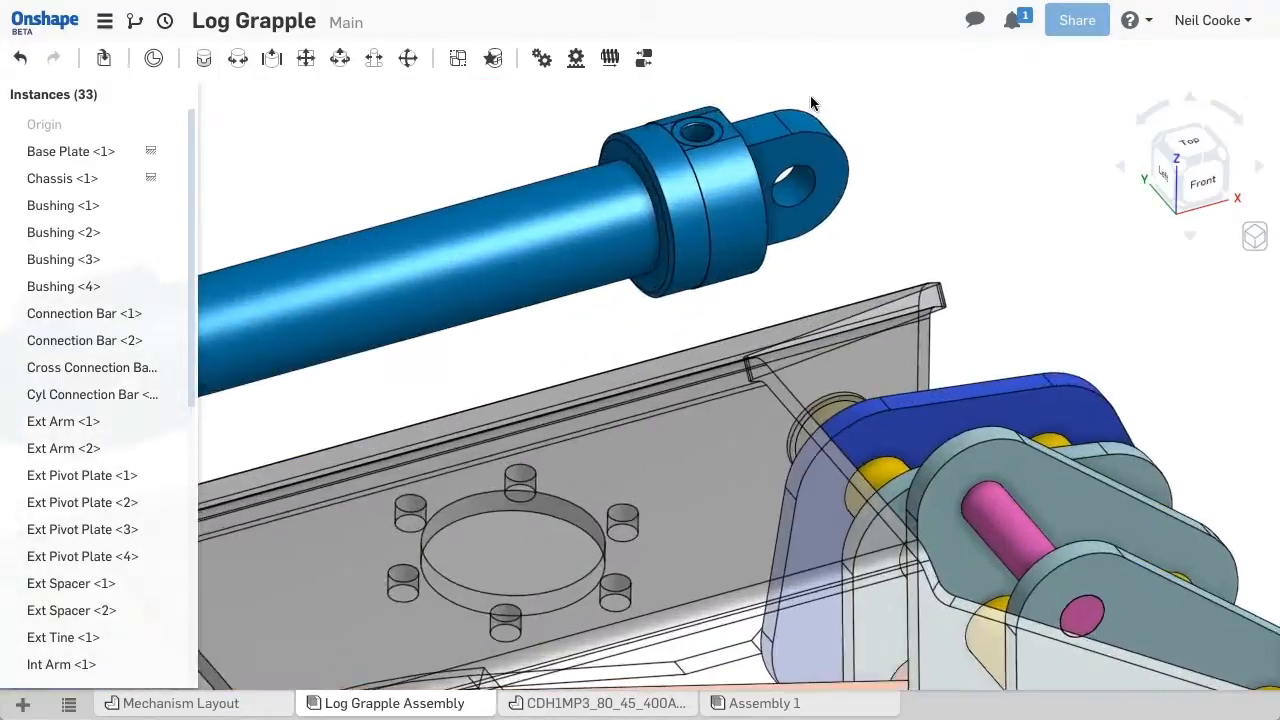
Step: Add a Revolute mate between the cylinder body's eye hole and the middle of the pink pin on the adjacent pivot plates
left_click(268, 62)
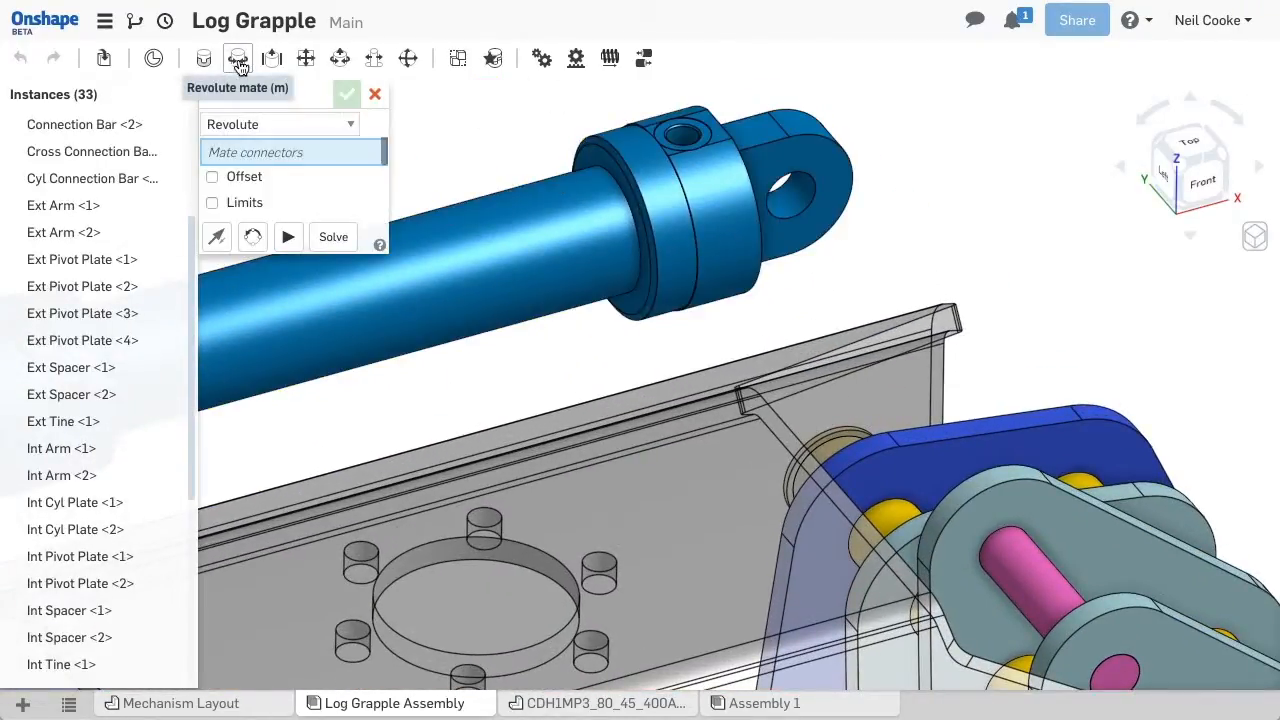
left_click(783, 182)
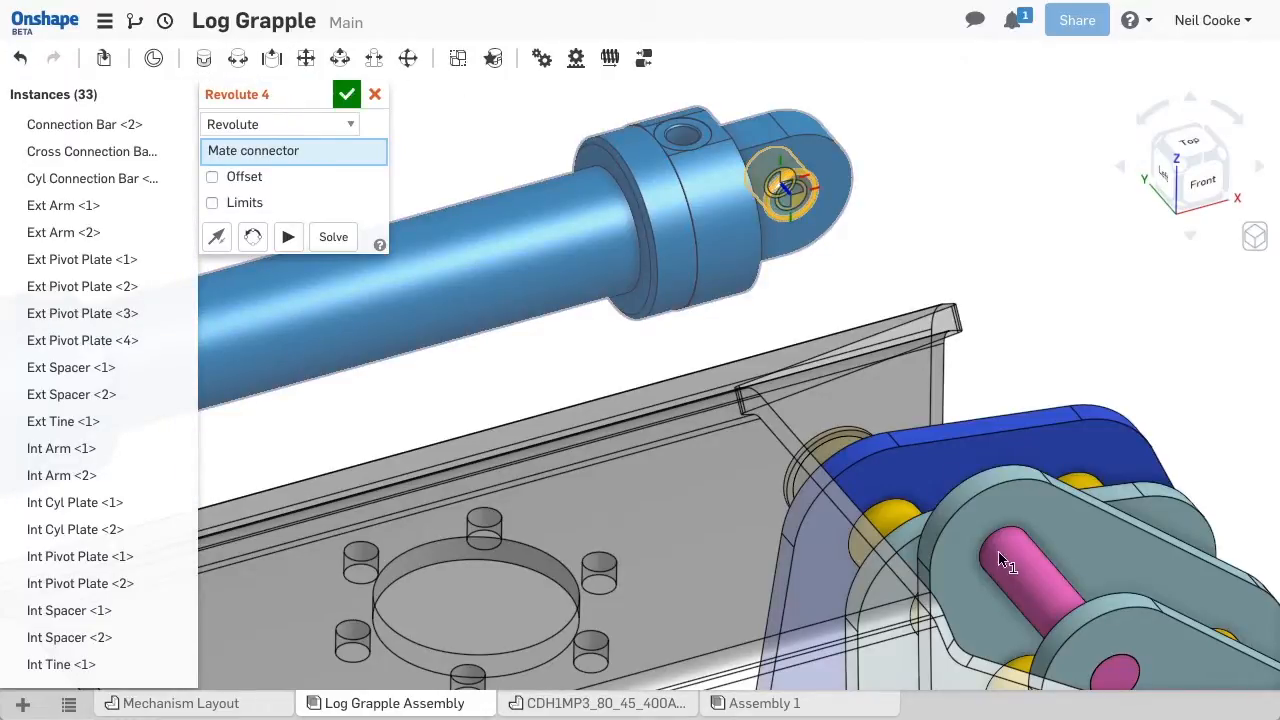
left_click(1055, 610)
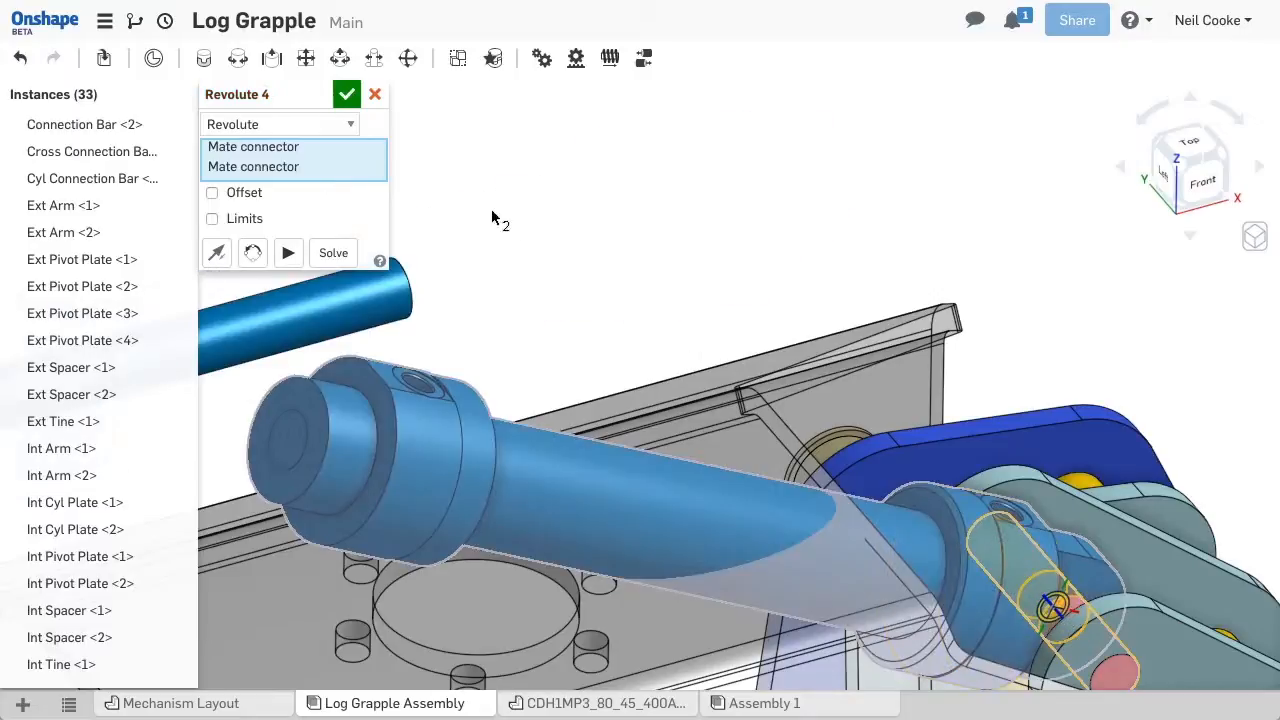
left_click(346, 95)
Step: Add a Revolute mate between the rod's eye hole and the middle of the pink pin at the opposite arms
middle_click_drag(425, 296, 898, 47)
middle_click_drag(560, 212, 799, 188)
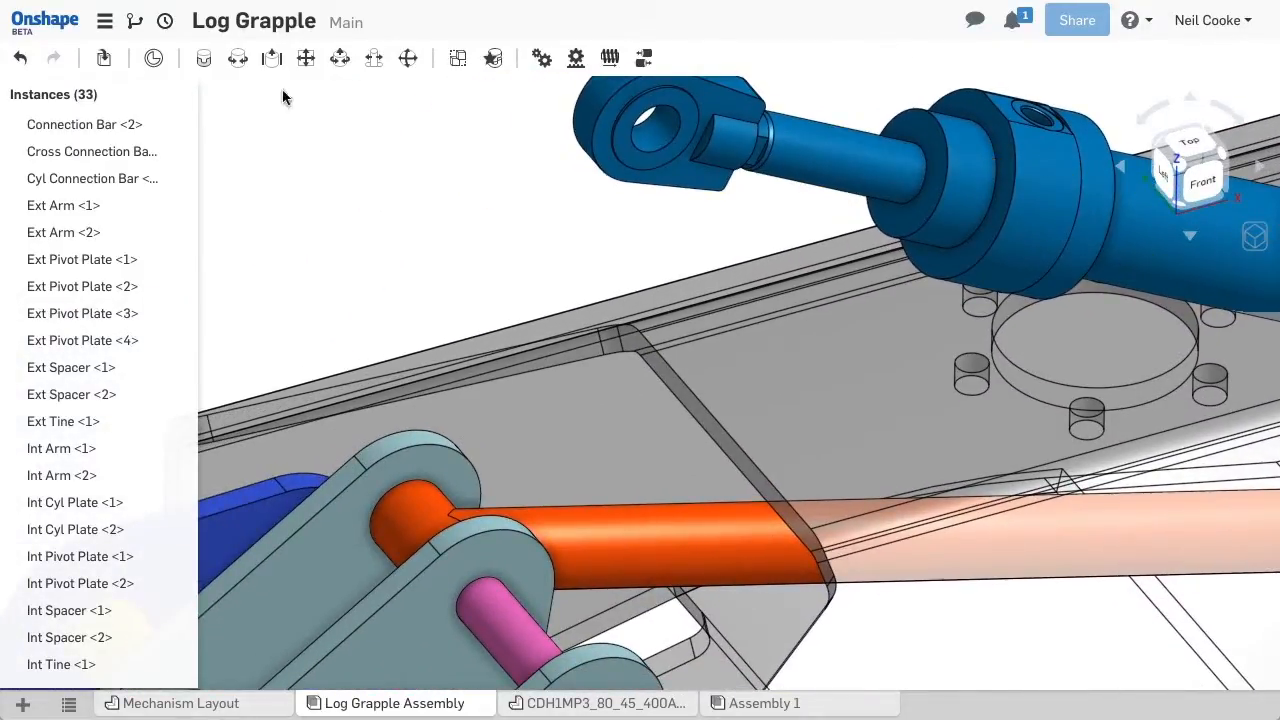
left_click(239, 60)
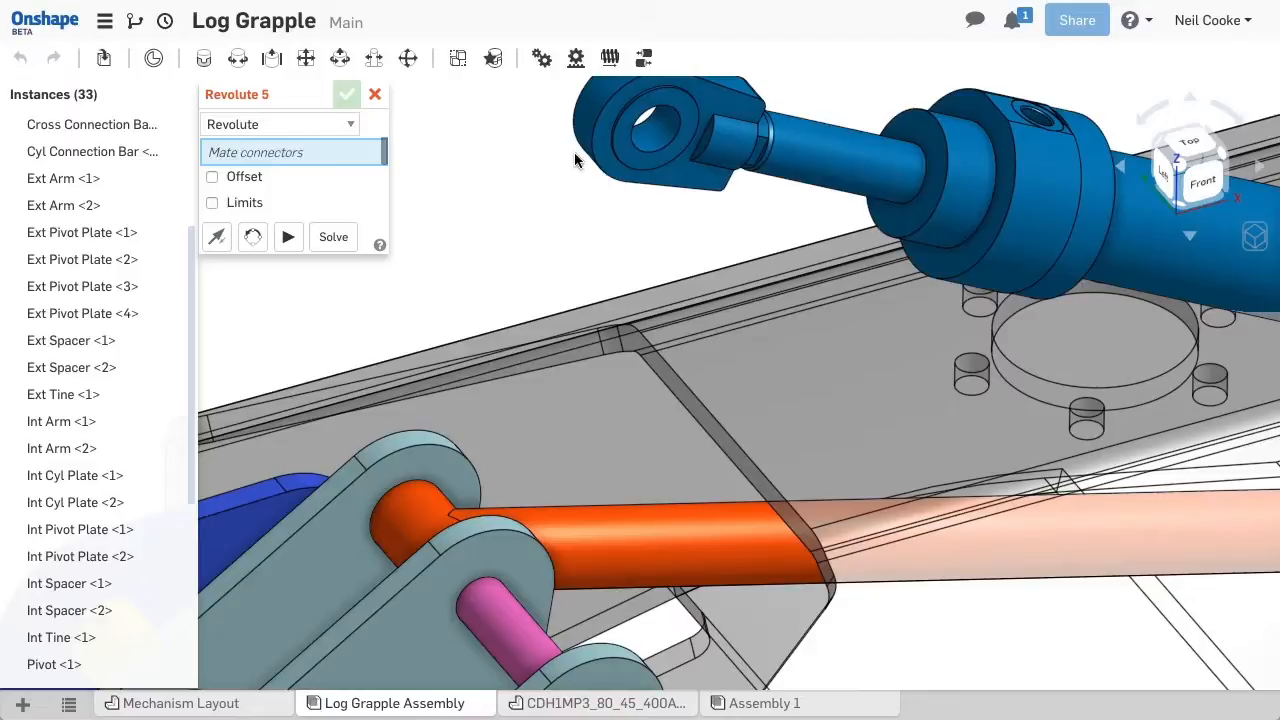
left_click(650, 120)
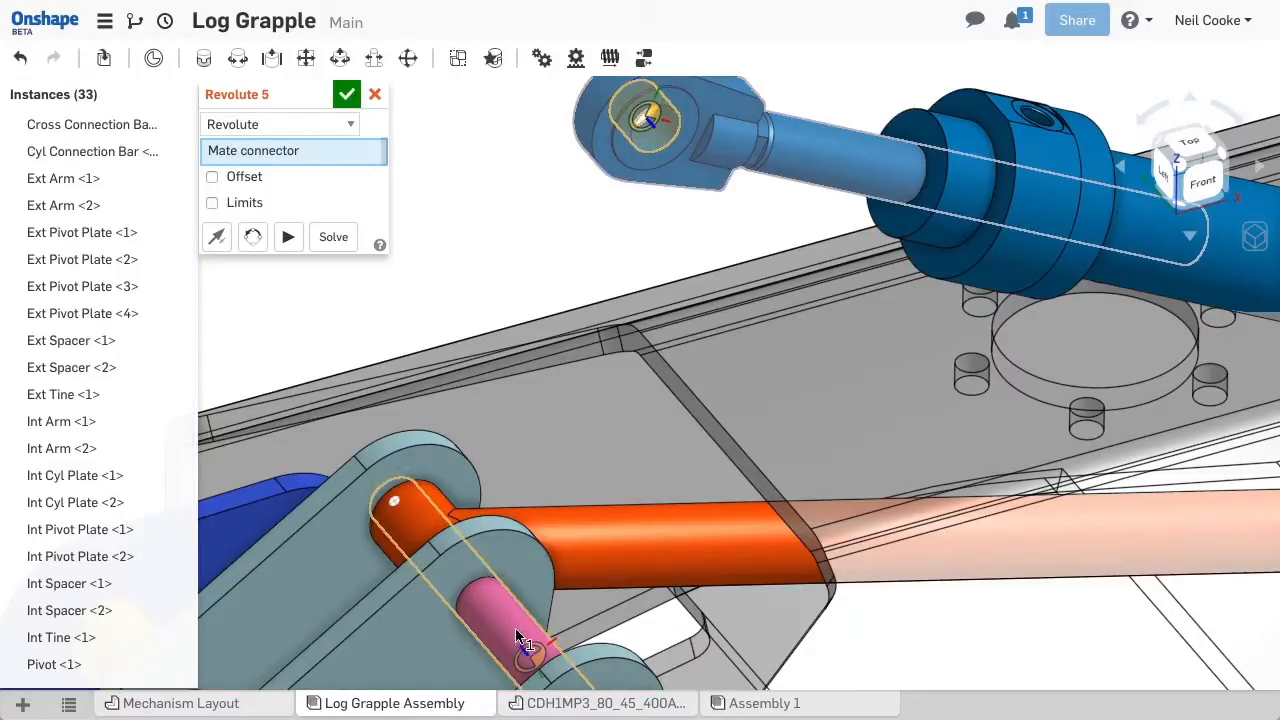
left_click(538, 661)
left_click(346, 94)
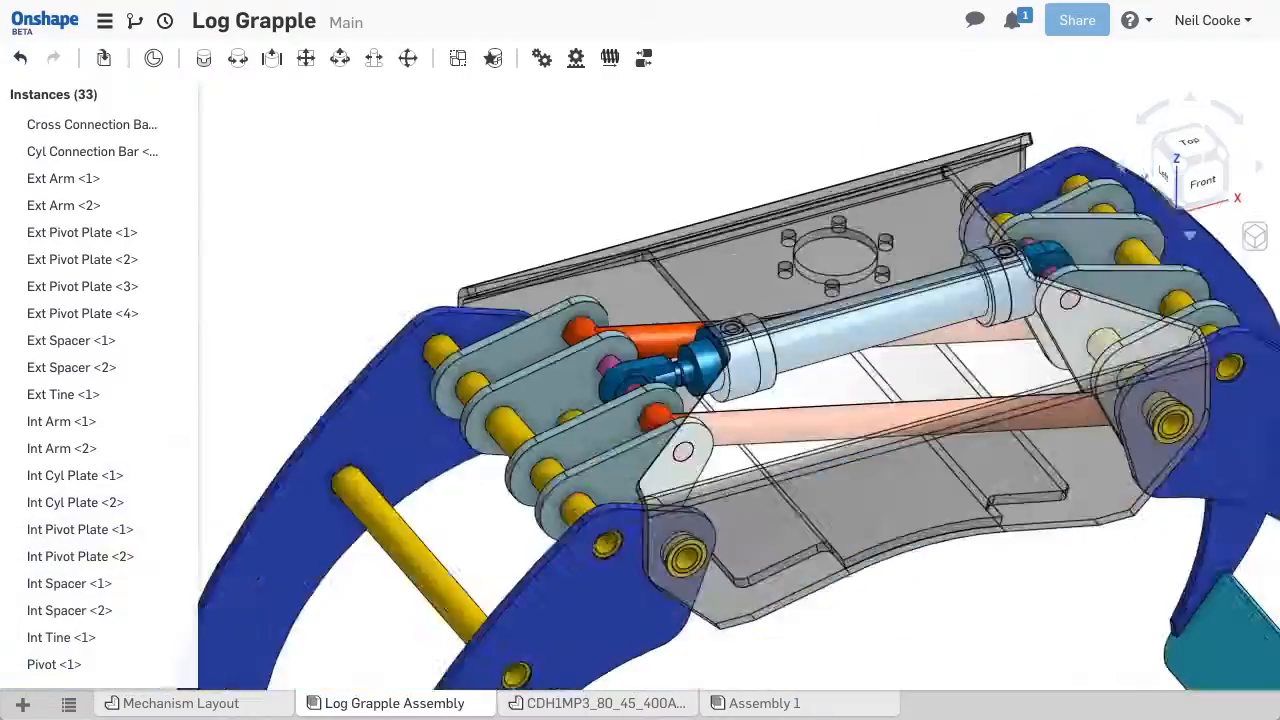
Step: Move the rod end and a grapple arm to test the cylinder-driven motion, viewing the assembly from the front
key("f")
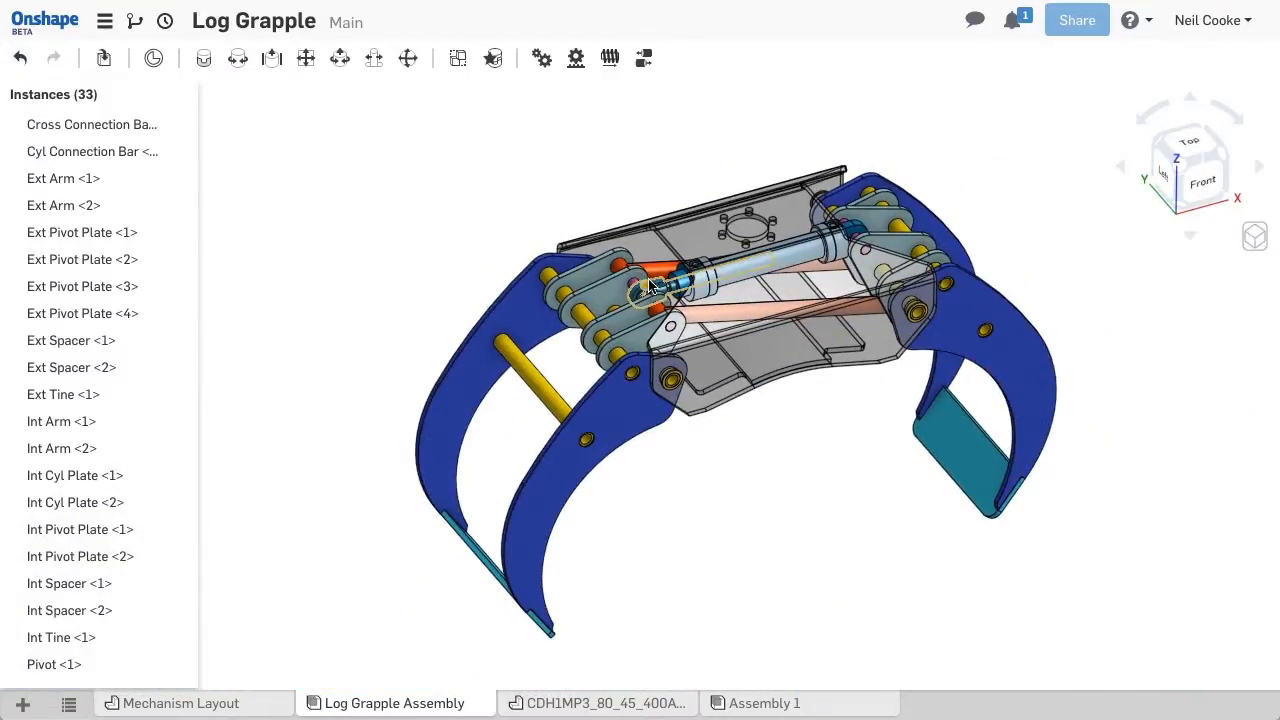
mouse_move(650, 285)
left_mouse_down()
mouse_move(610, 314)
mouse_move(635, 284)
left_mouse_up()
key("shift+1")
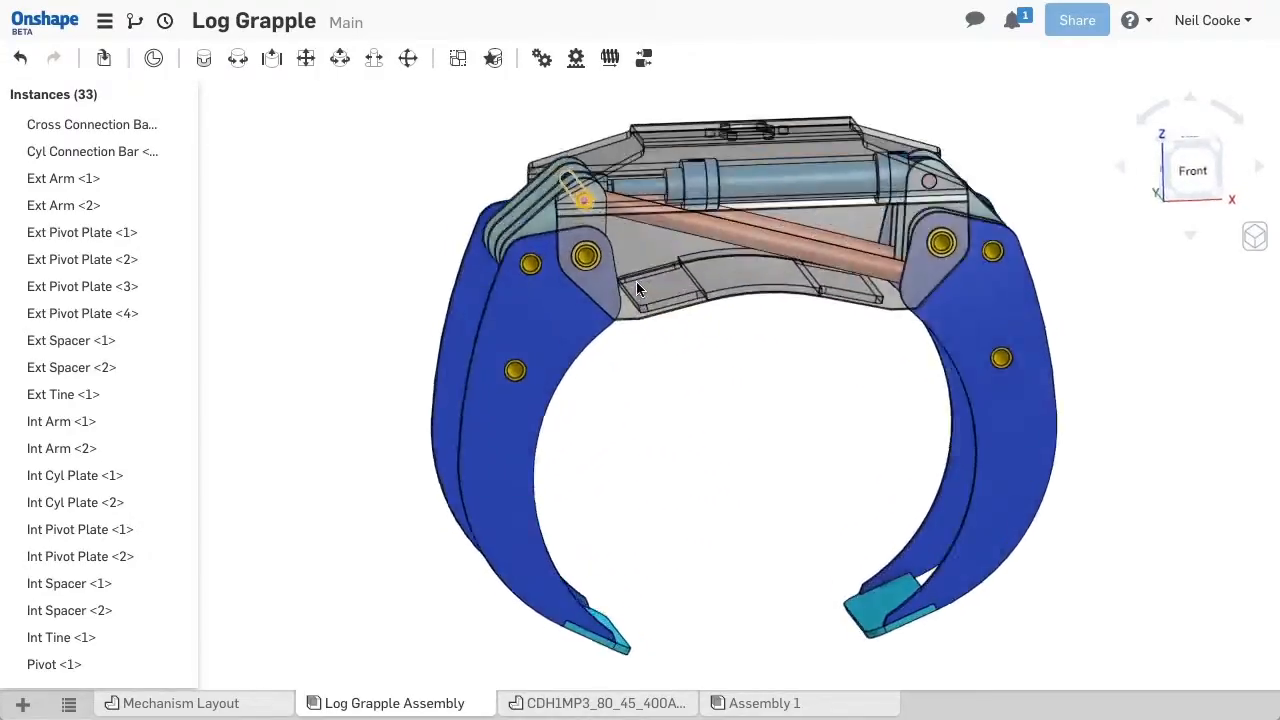
left_click_drag(475, 372, 474, 398)
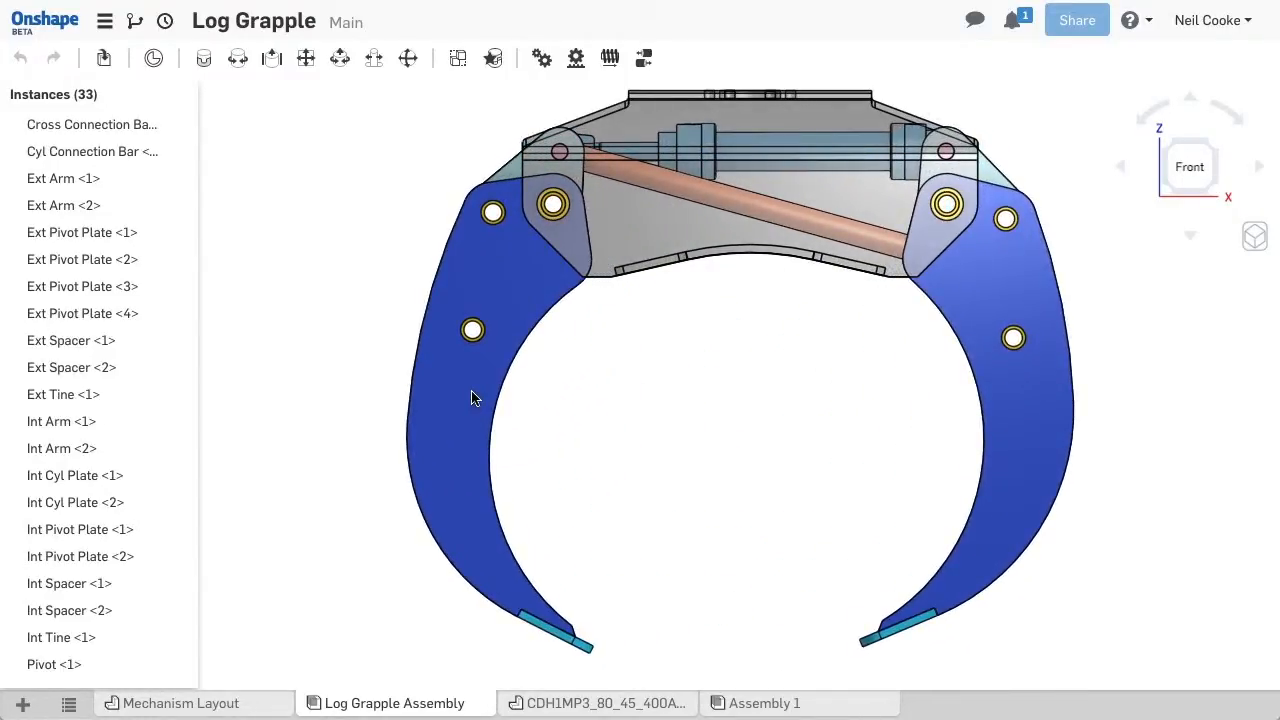